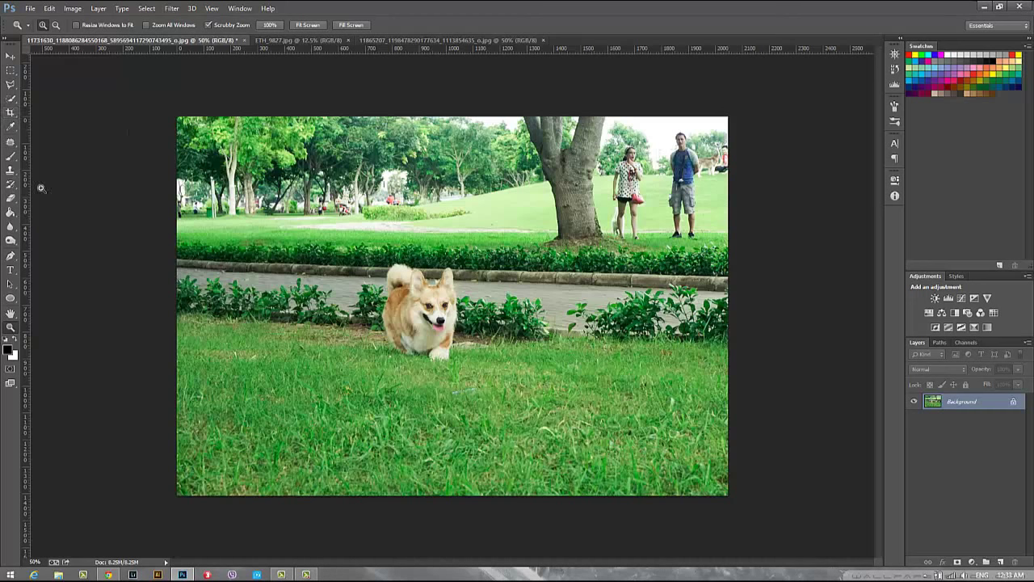
Choose the standard Crop tool from its flyout to preview a wide crop around the corgi.
click(12, 117)
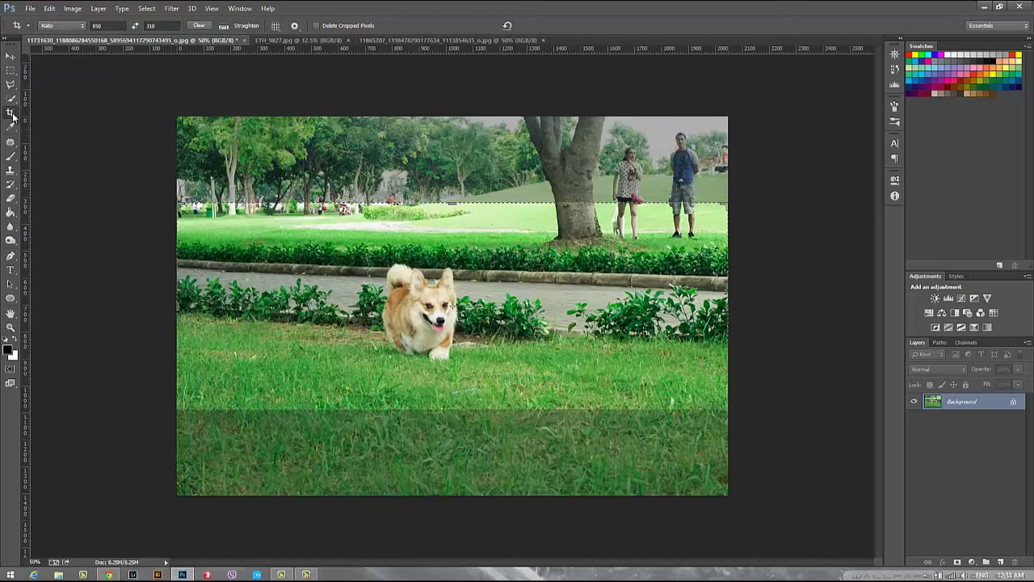
right_click(13, 115)
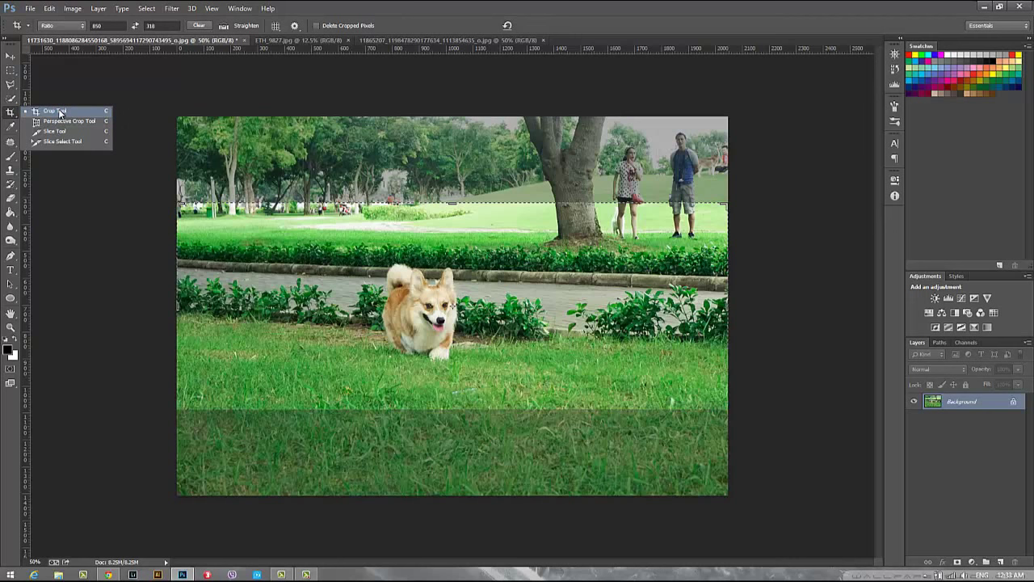
click(71, 86)
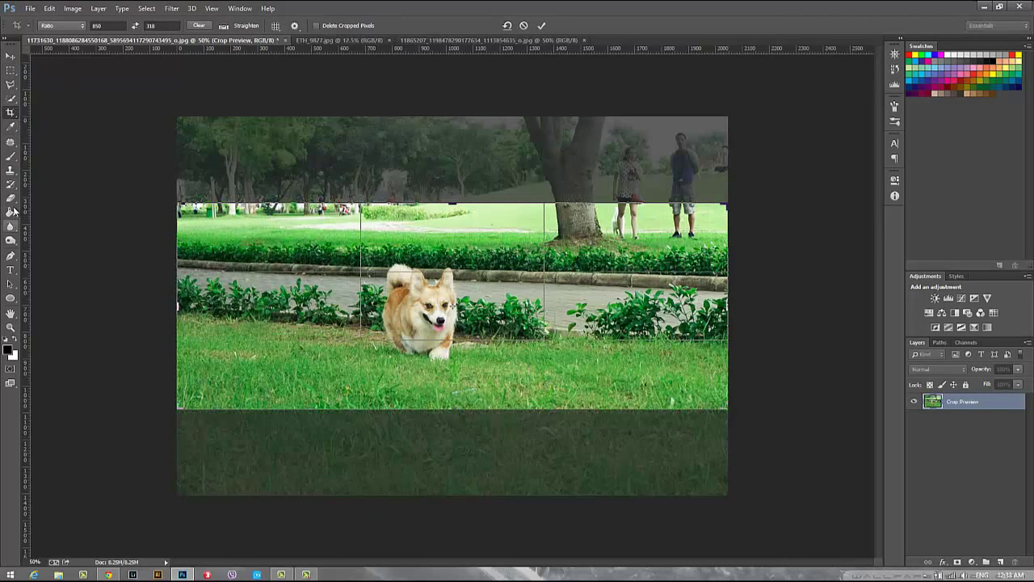
Keep the crop preview when prompted, then review the crop tool list and ratio presets.
click(11, 125)
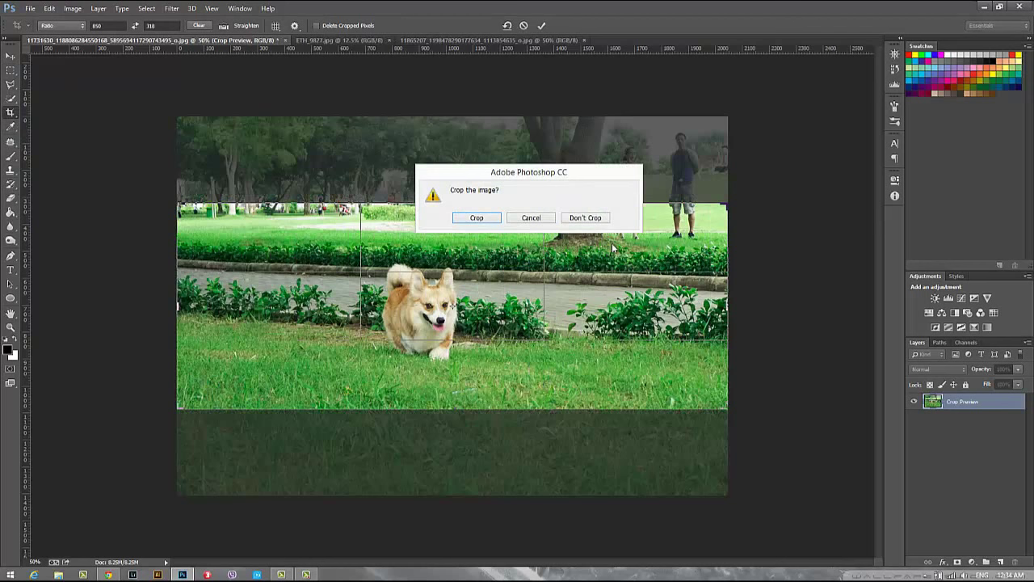
click(544, 223)
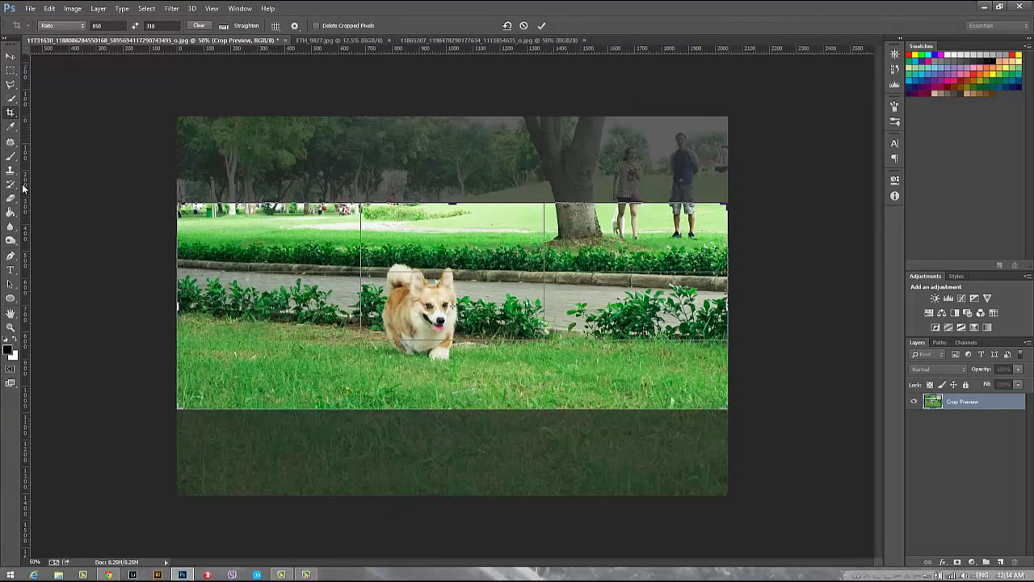
right_click(11, 114)
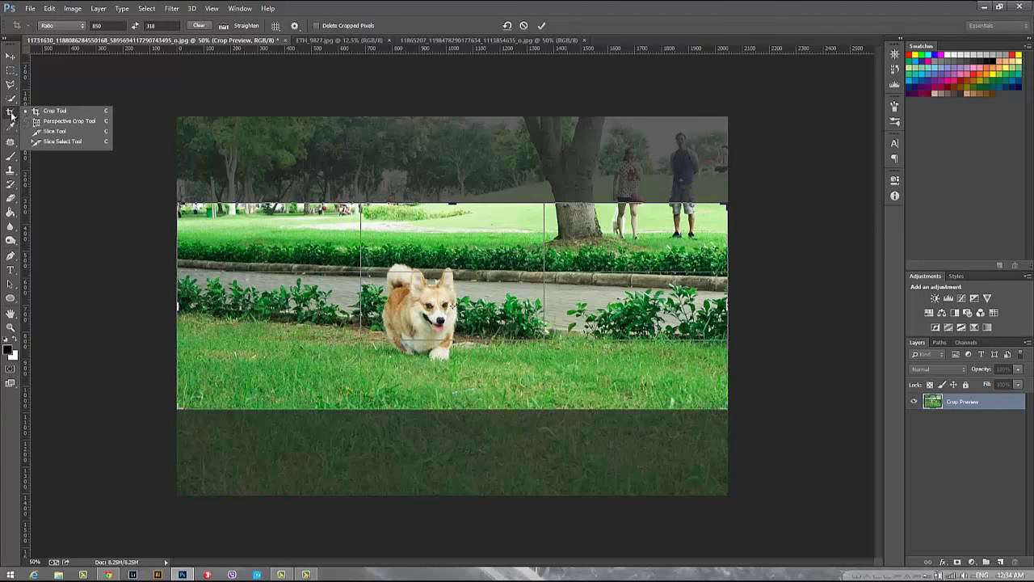
click(54, 111)
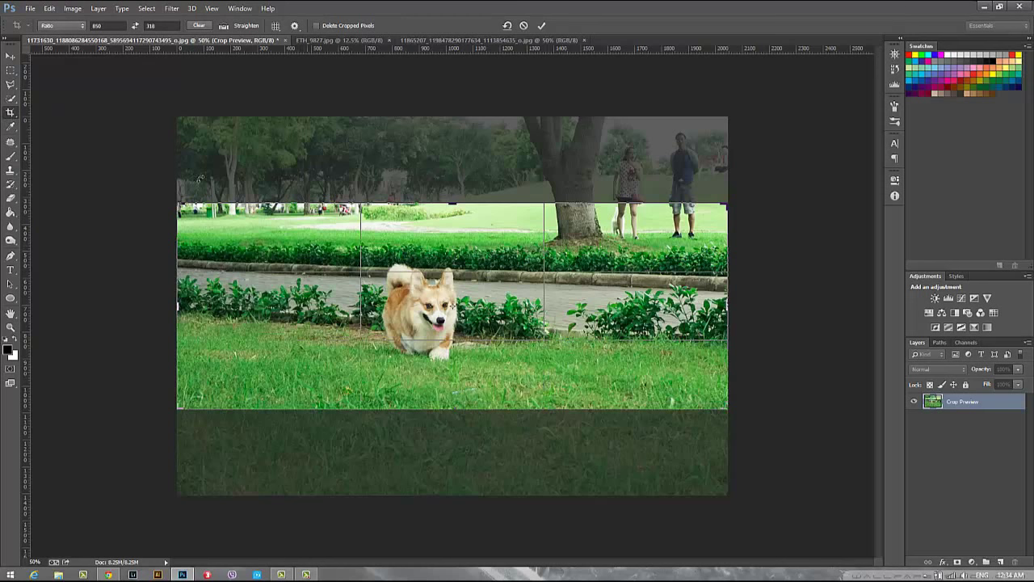
click(61, 25)
click(62, 37)
Clear the ratio width and height, stretch the crop over the photo, then choose Don't Crop.
double_click(95, 26)
key(BackSpace)
double_click(150, 26)
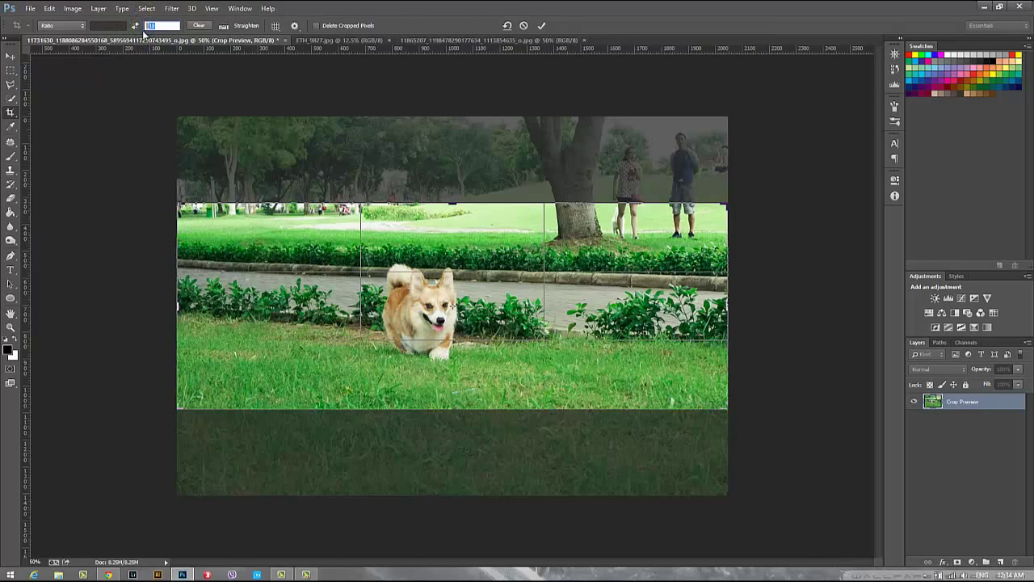
key(BackSpace)
drag(454, 203, 446, 154)
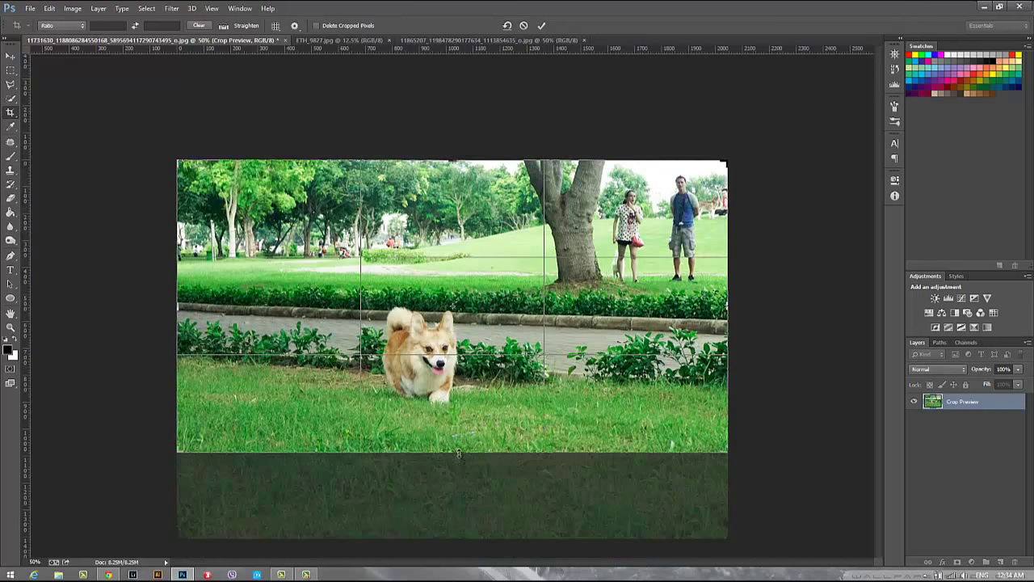
mouse_move(457, 450)
mouse_down()
mouse_move(452, 503)
mouse_move(454, 494)
mouse_up()
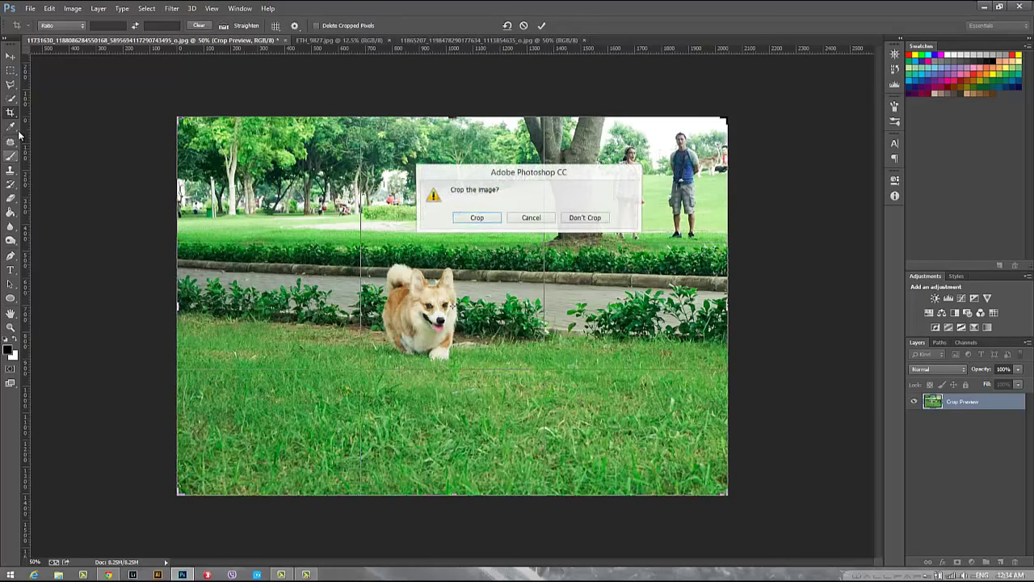
click(10, 155)
click(583, 217)
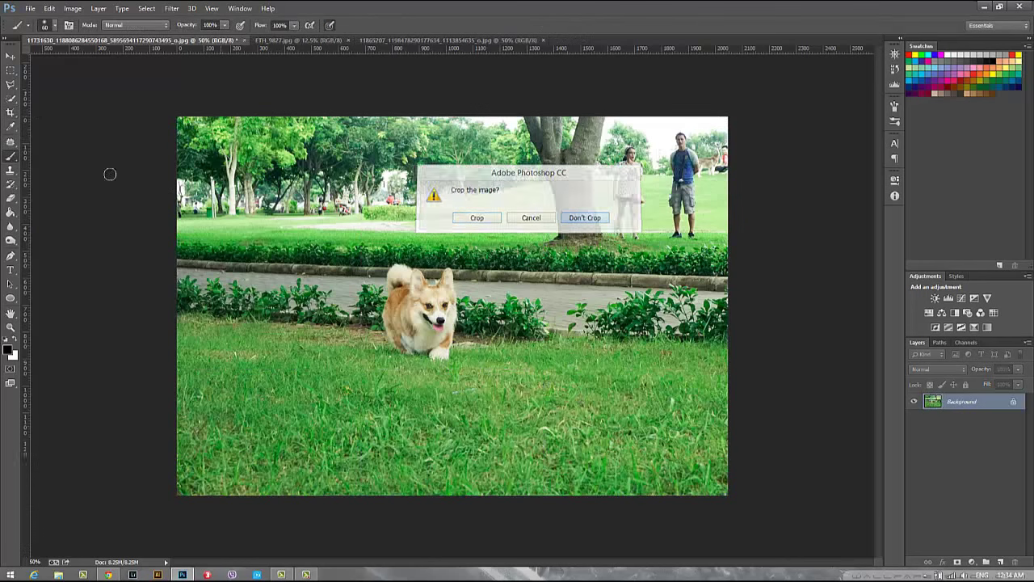
Discard the pending crop, reselect the Crop tool and shrink the crop box from a corner.
click(11, 55)
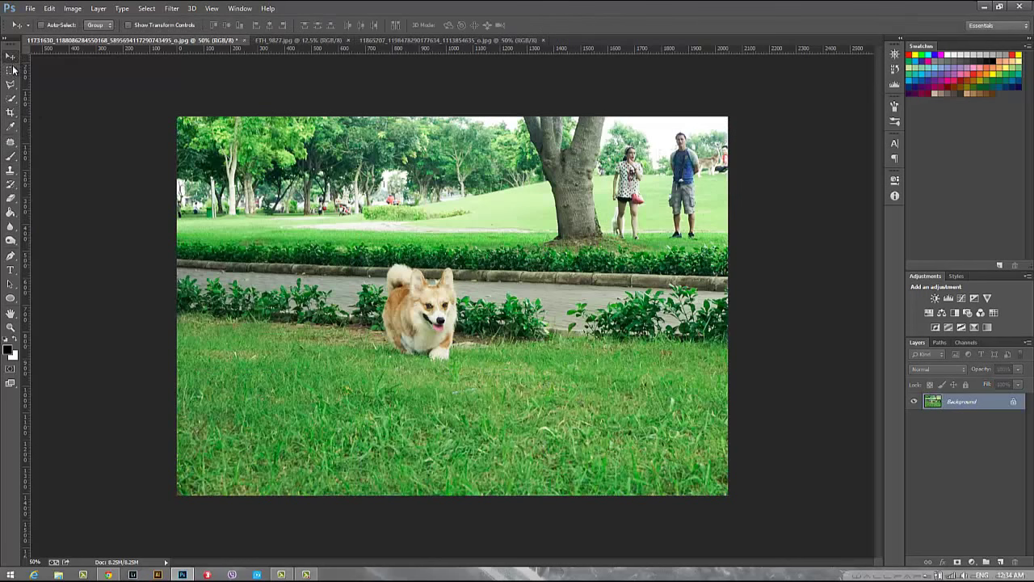
click(11, 112)
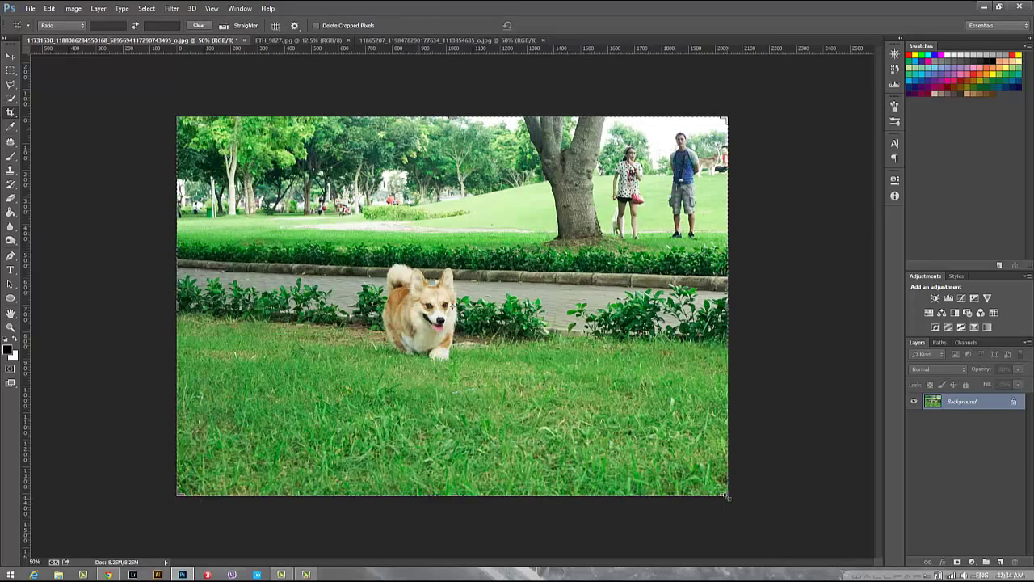
drag(727, 496, 683, 420)
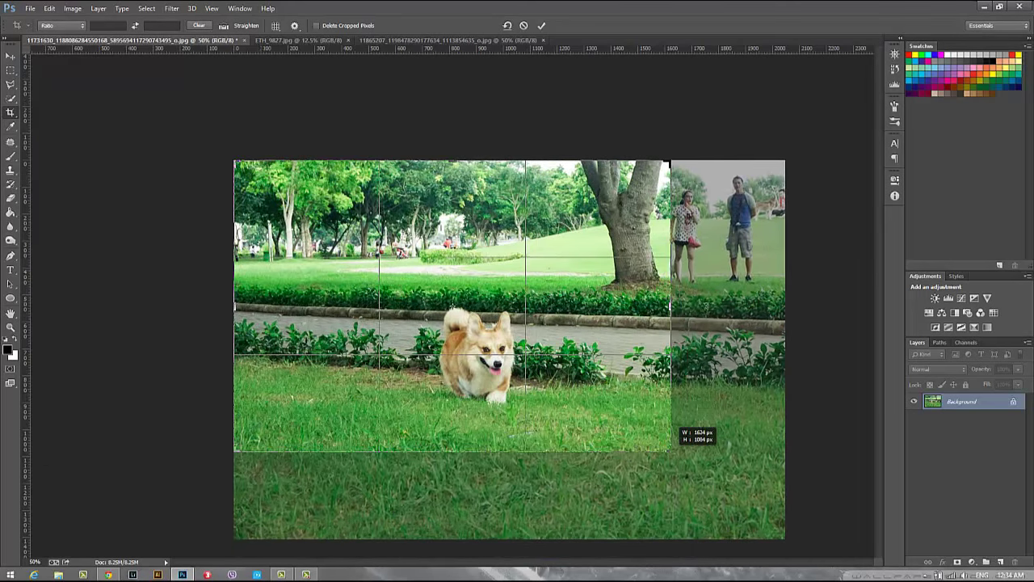
drag(683, 421, 725, 405)
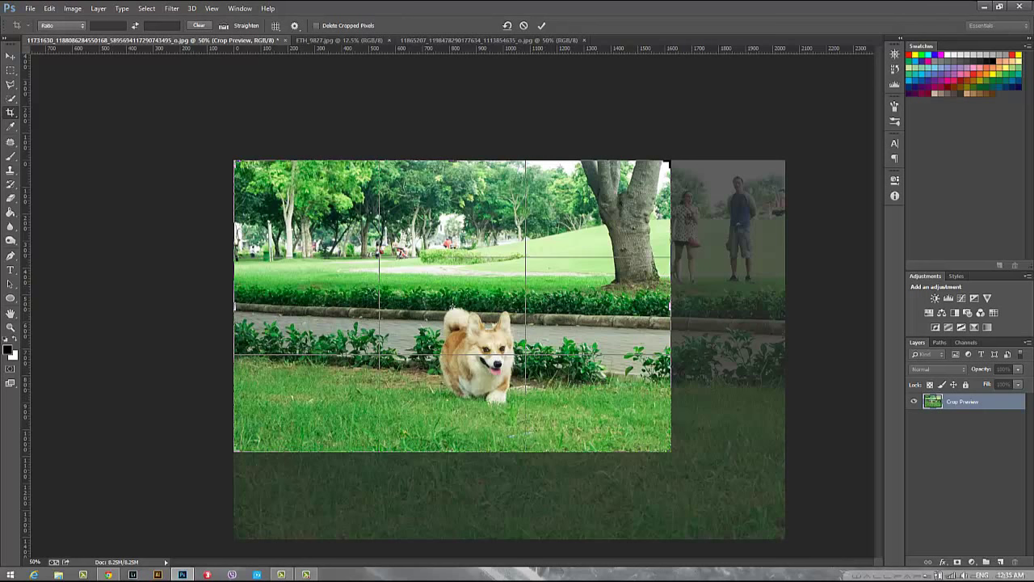
Reposition the photo and resize the box to frame the corgi, hedge and path.
mouse_move(577, 333)
mouse_down()
mouse_move(487, 294)
mouse_move(588, 309)
mouse_up()
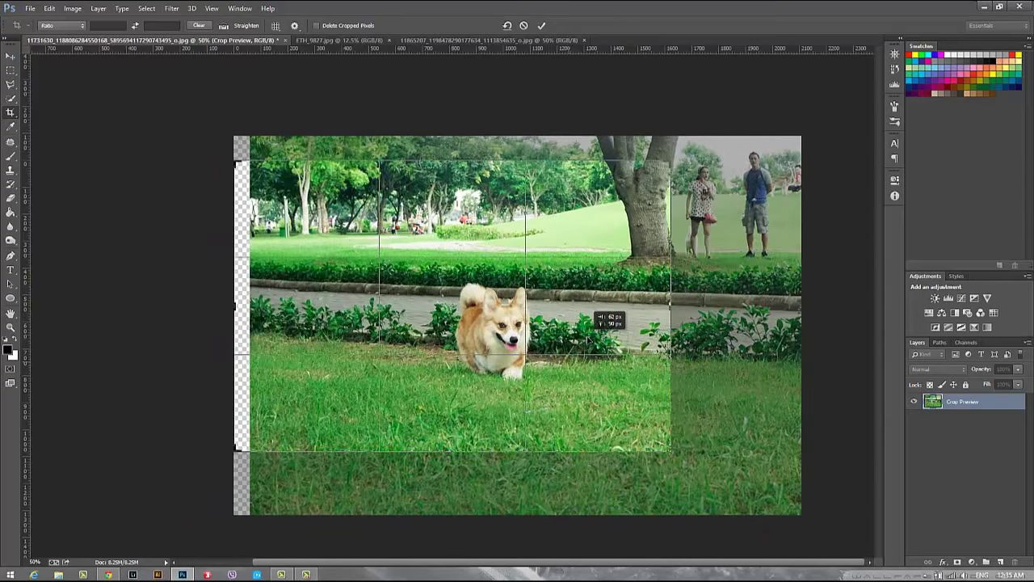
mouse_move(495, 315)
mouse_down()
mouse_move(357, 324)
mouse_move(556, 323)
mouse_up()
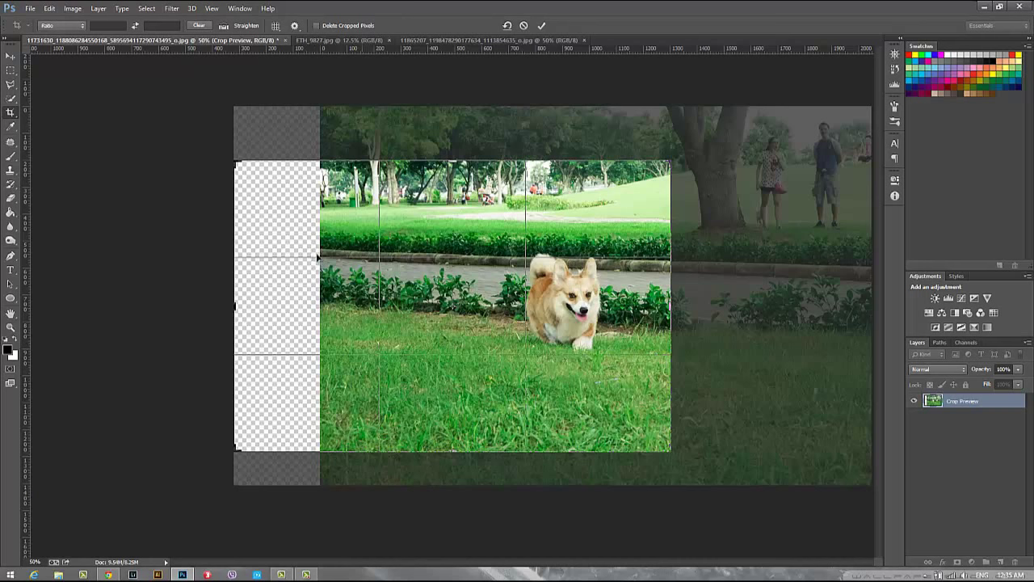
drag(495, 349, 463, 319)
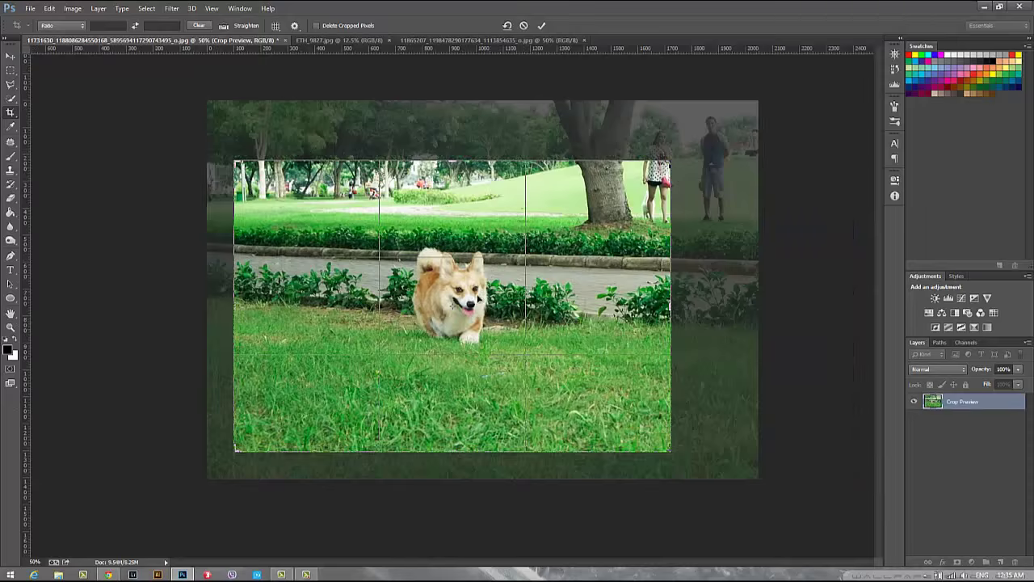
drag(672, 159, 649, 206)
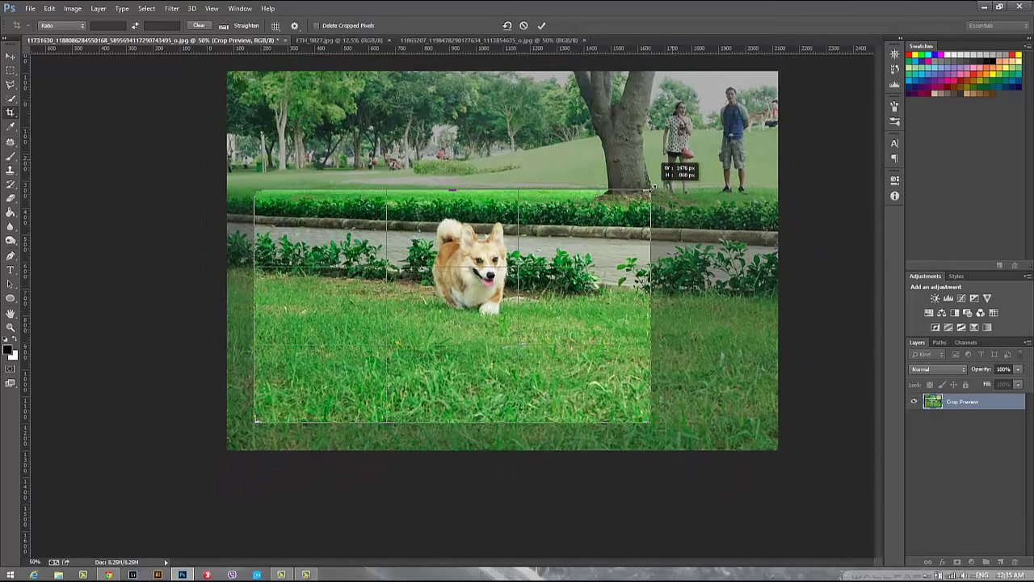
drag(649, 207, 650, 191)
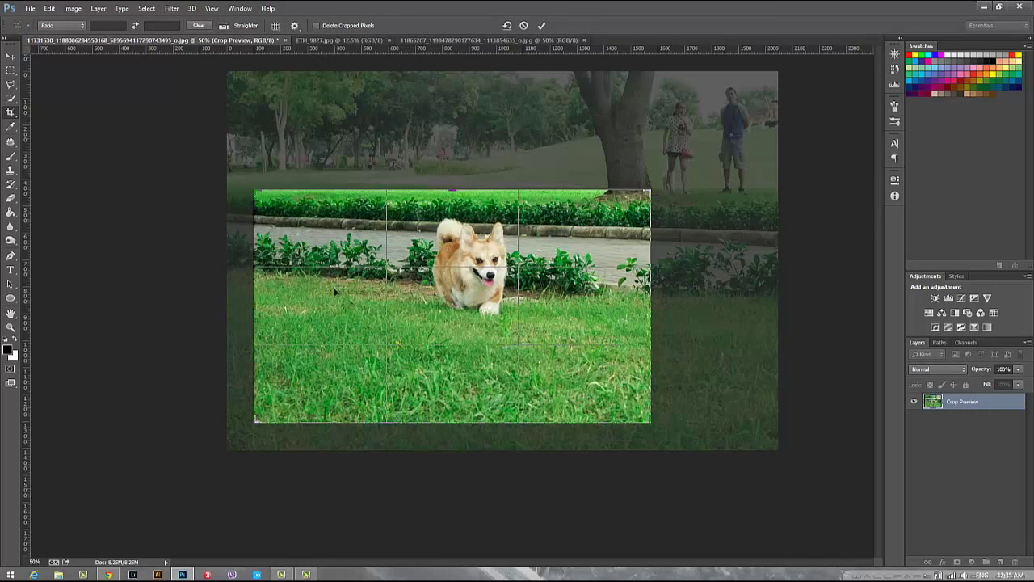
Lock the crop to a 3:4 ratio in the width and height fields.
click(73, 30)
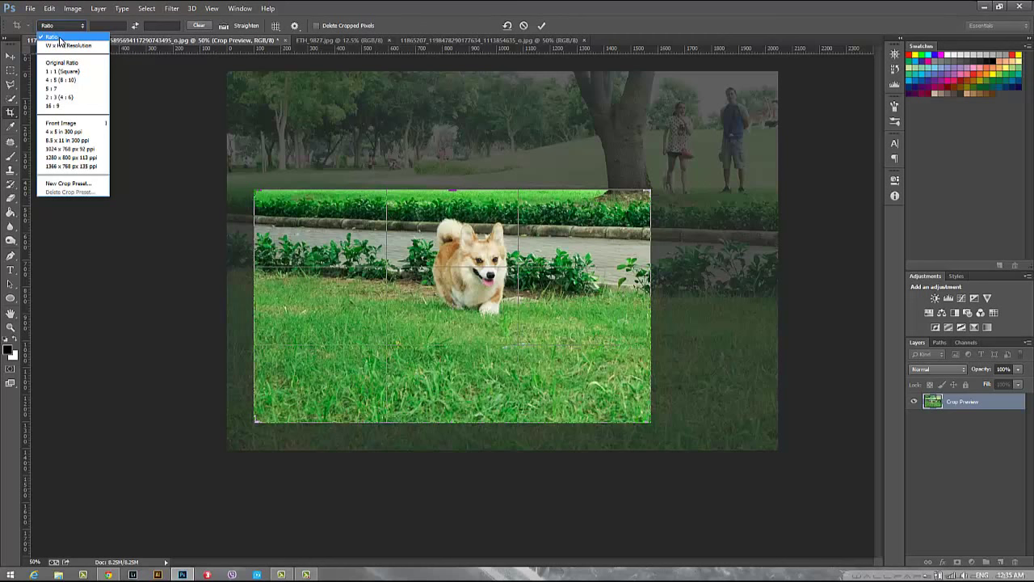
click(110, 25)
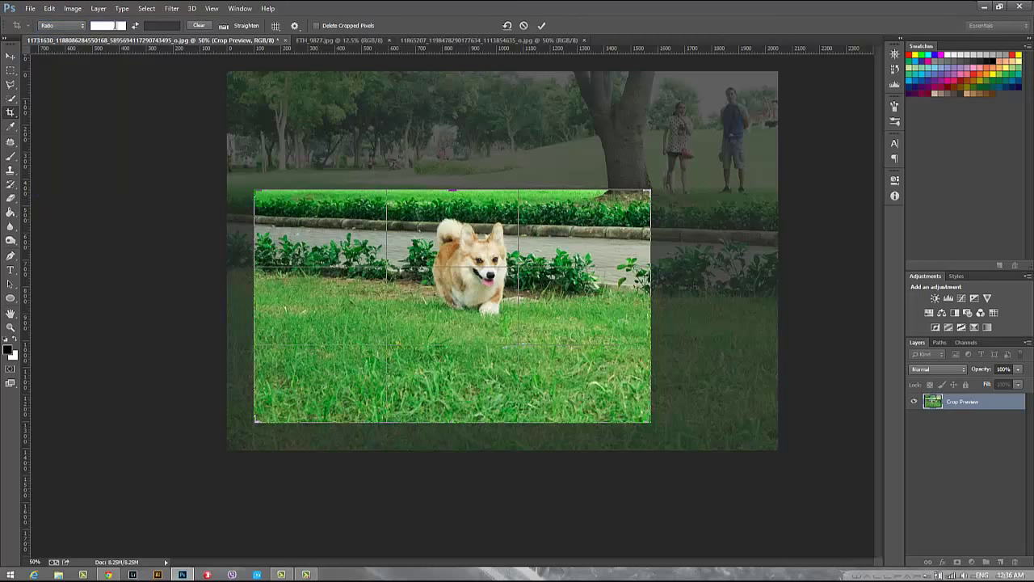
text(3)
key(Tab)
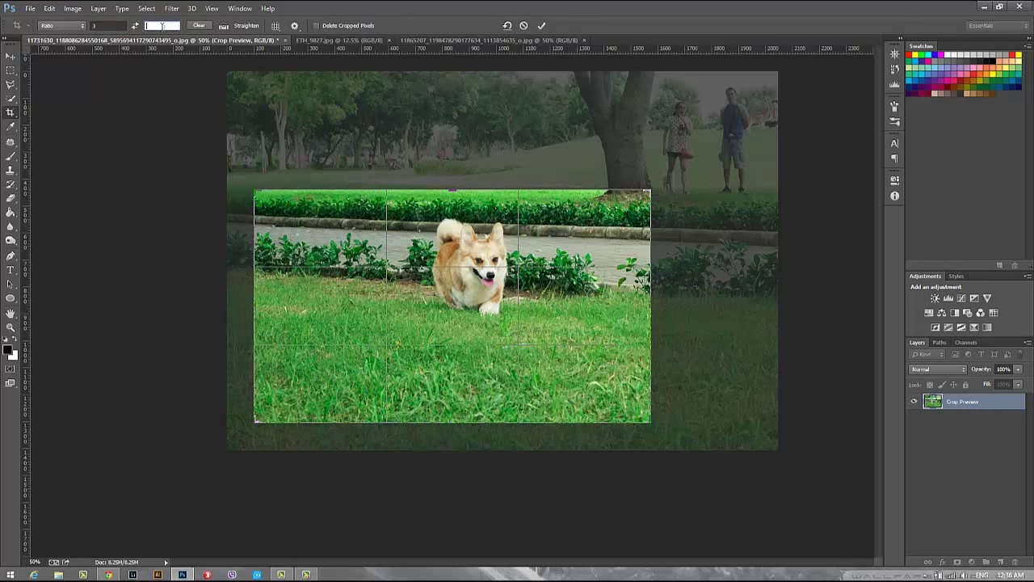
text(4)
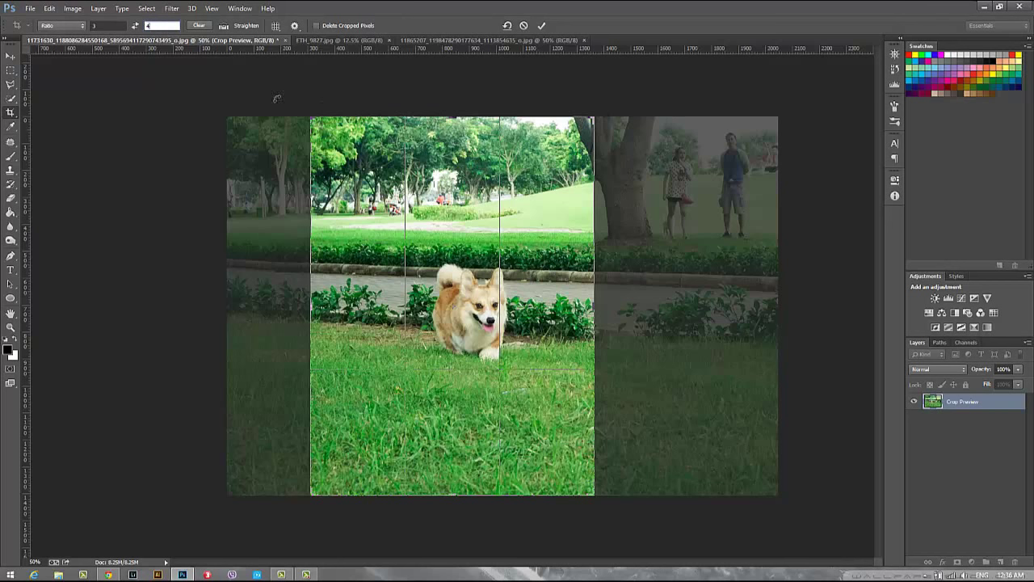
Resize the 3:4 crop box and shift the photo so the dog sits higher.
drag(595, 118, 598, 120)
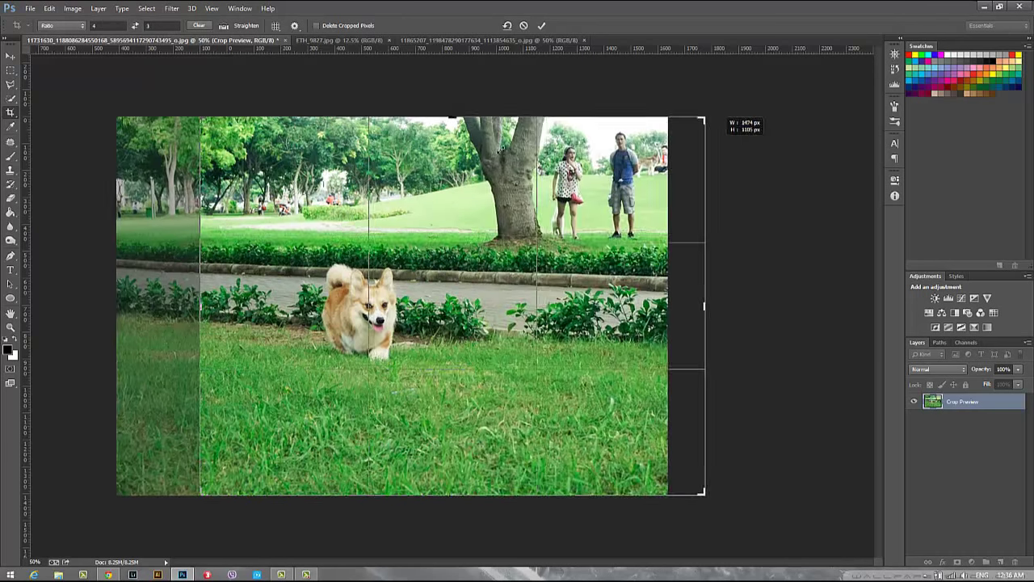
drag(595, 118, 464, 152)
mouse_move(502, 115)
mouse_down()
mouse_move(549, 187)
mouse_move(580, 166)
mouse_up()
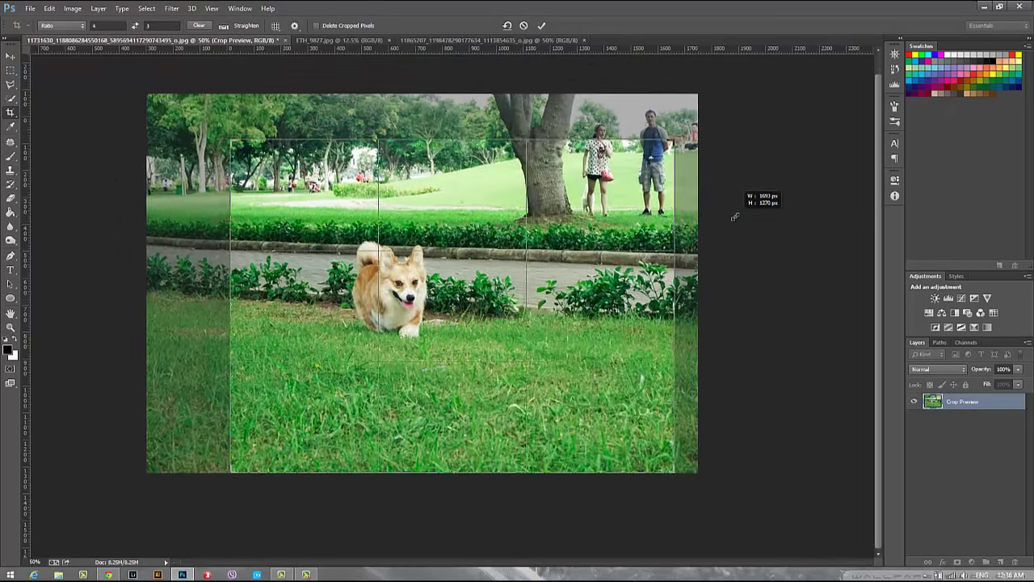
mouse_move(580, 167)
mouse_down()
mouse_move(683, 261)
mouse_move(427, 192)
mouse_move(566, 172)
mouse_up()
drag(466, 280, 416, 335)
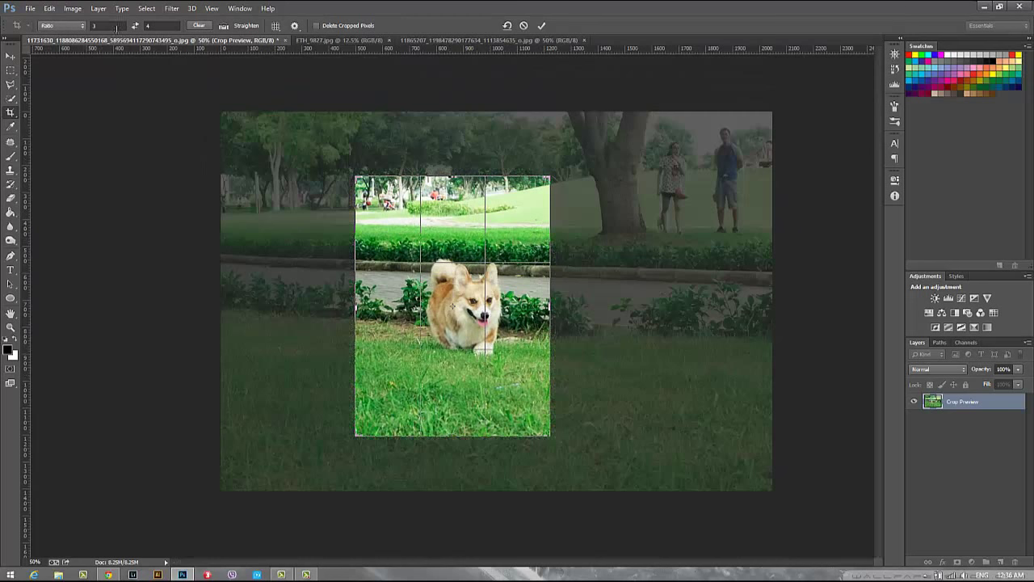
Switch the crop preset to W x H x Resolution and enlarge the box over the corgi and path.
click(76, 27)
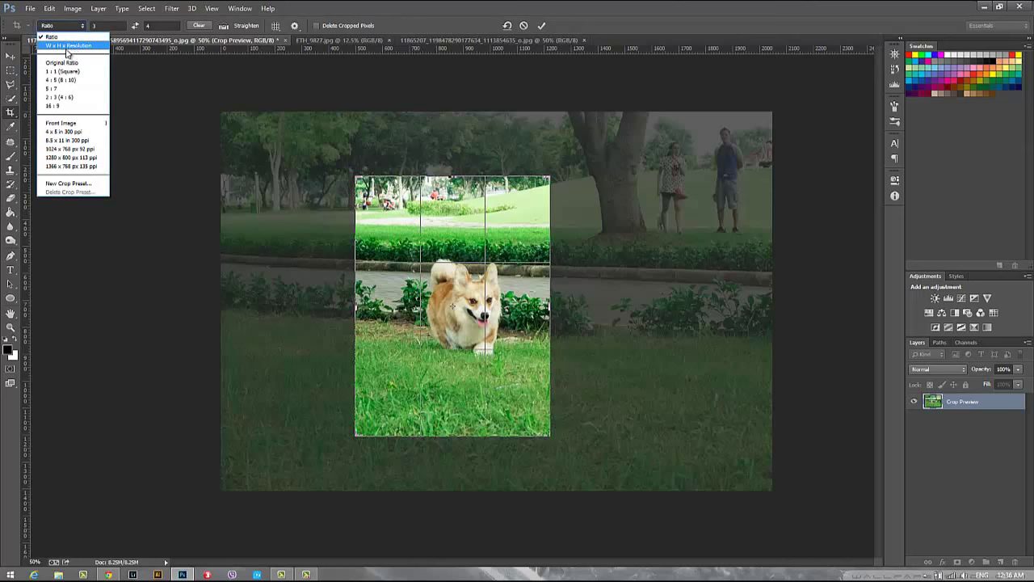
click(75, 46)
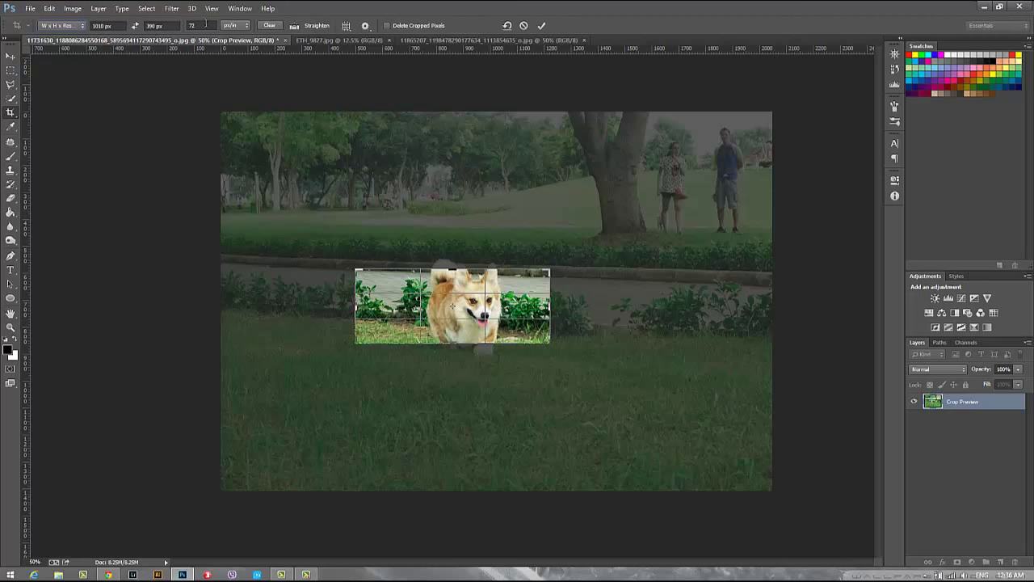
click(120, 25)
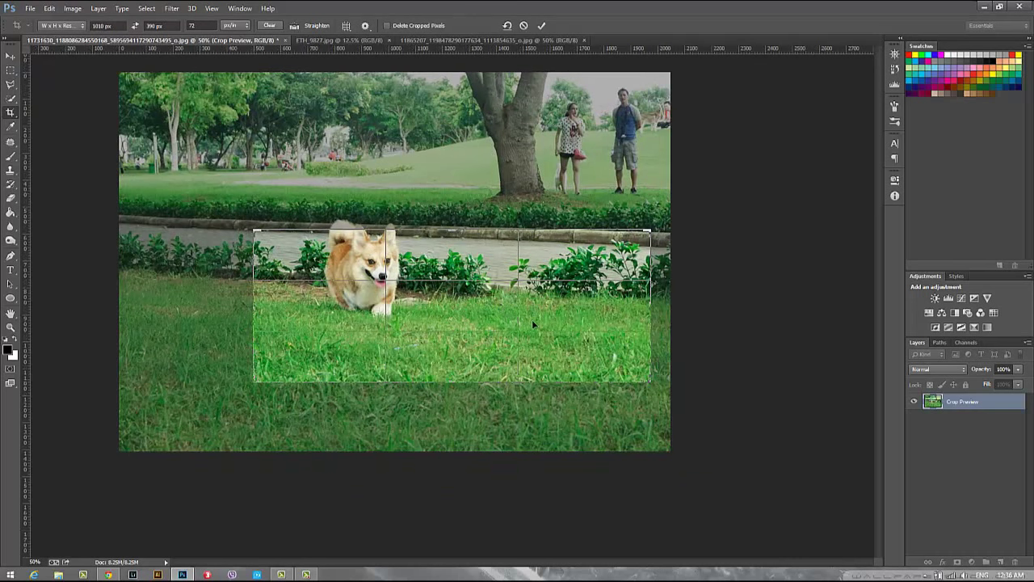
drag(548, 343, 532, 326)
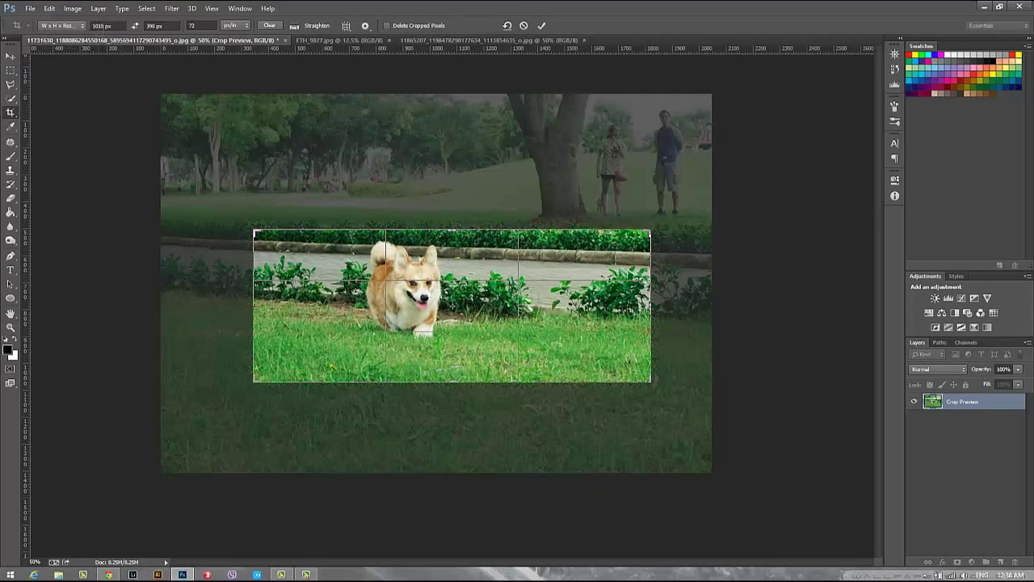
Clear the fixed crop width and height values in the options bar.
click(111, 26)
key(BackSpace)
click(177, 26)
key(BackSpace)
key(BackSpace)
key(BackSpace)
key(Tab)
click(115, 28)
Drag the crop edges out to the photo's top, bottom, left and right edges.
drag(451, 228, 451, 182)
drag(254, 296, 234, 296)
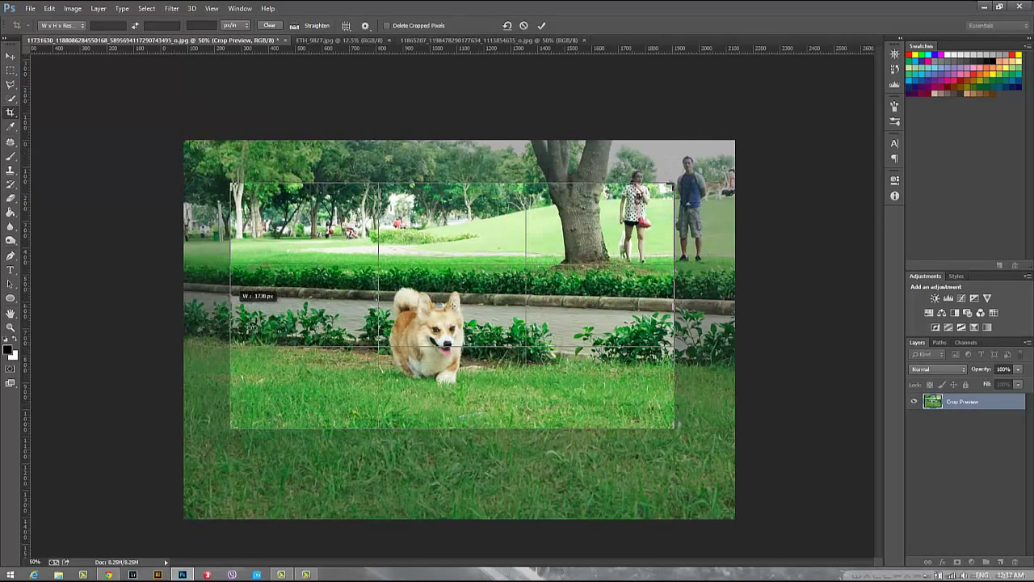
drag(461, 429, 456, 477)
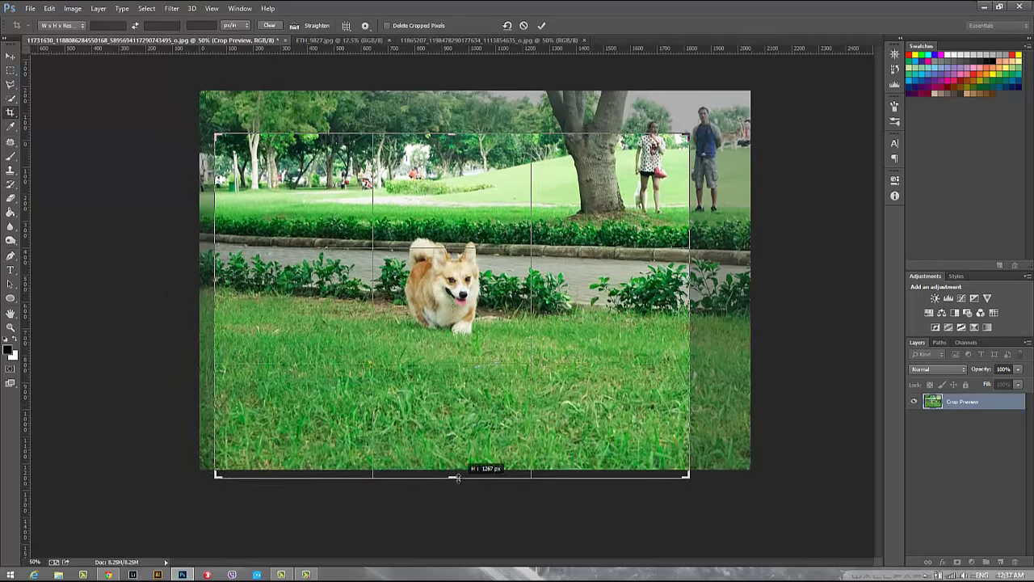
drag(690, 303, 720, 293)
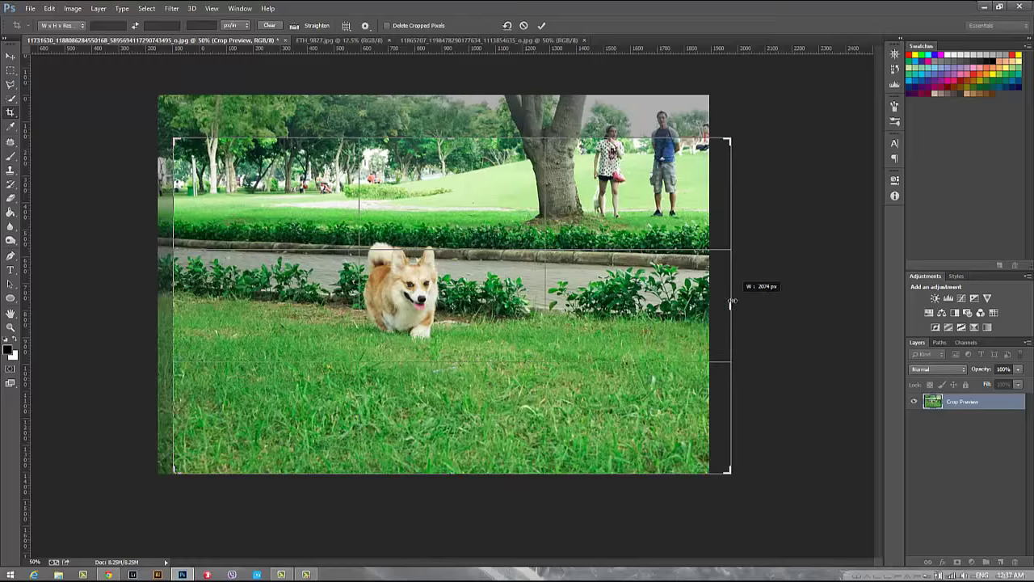
drag(450, 144, 453, 134)
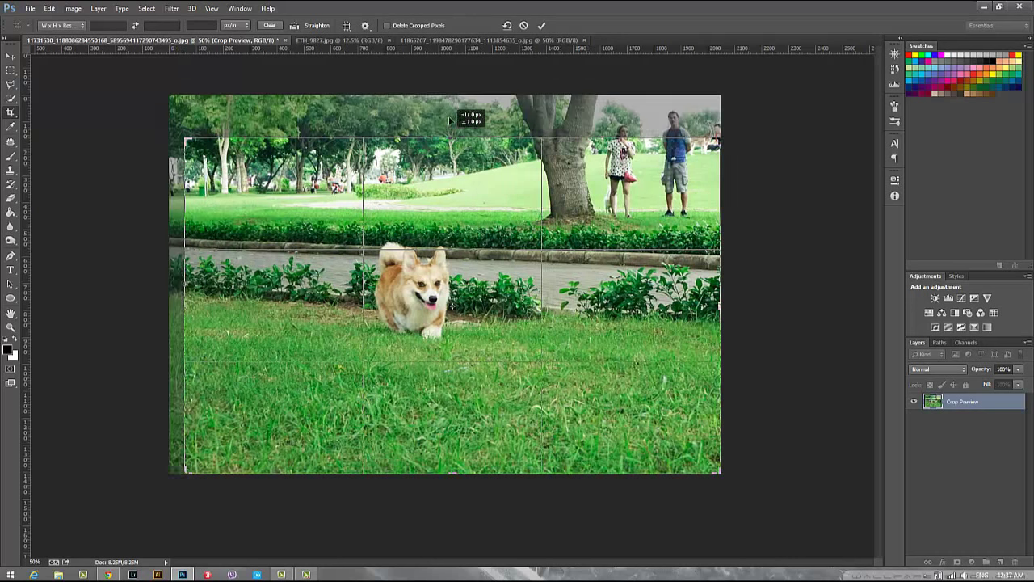
drag(455, 186, 455, 214)
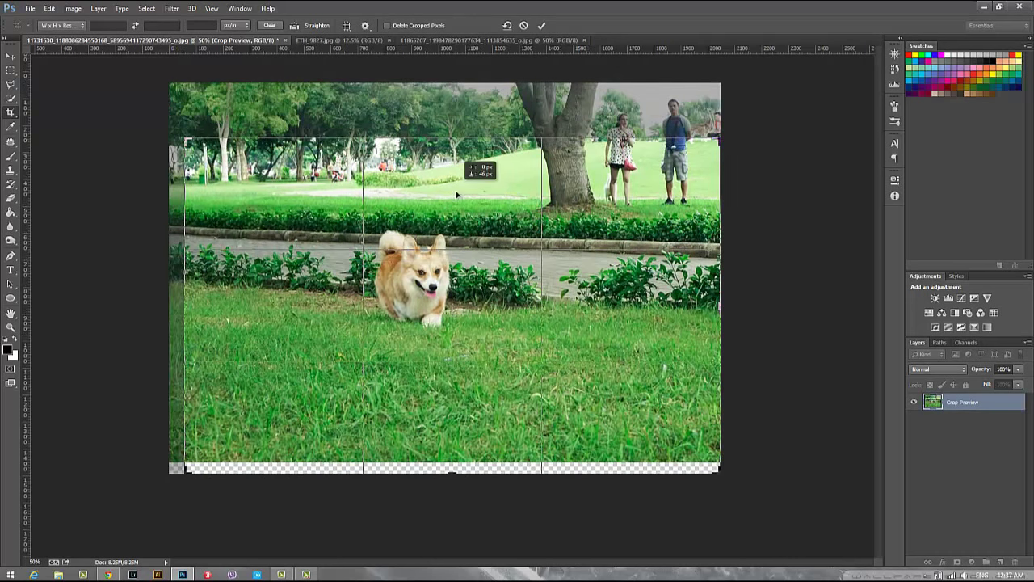
drag(451, 136, 452, 120)
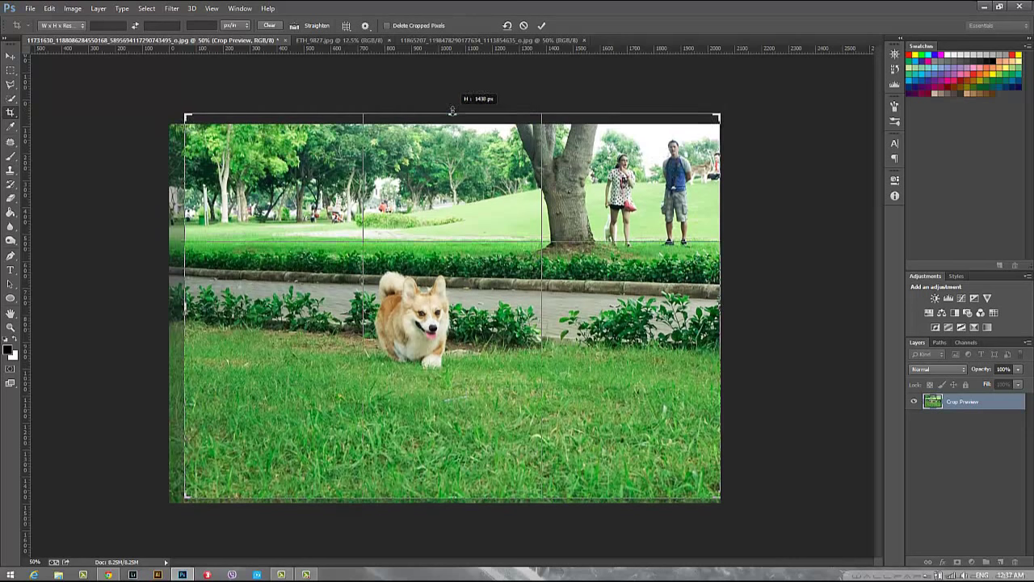
drag(185, 309, 169, 310)
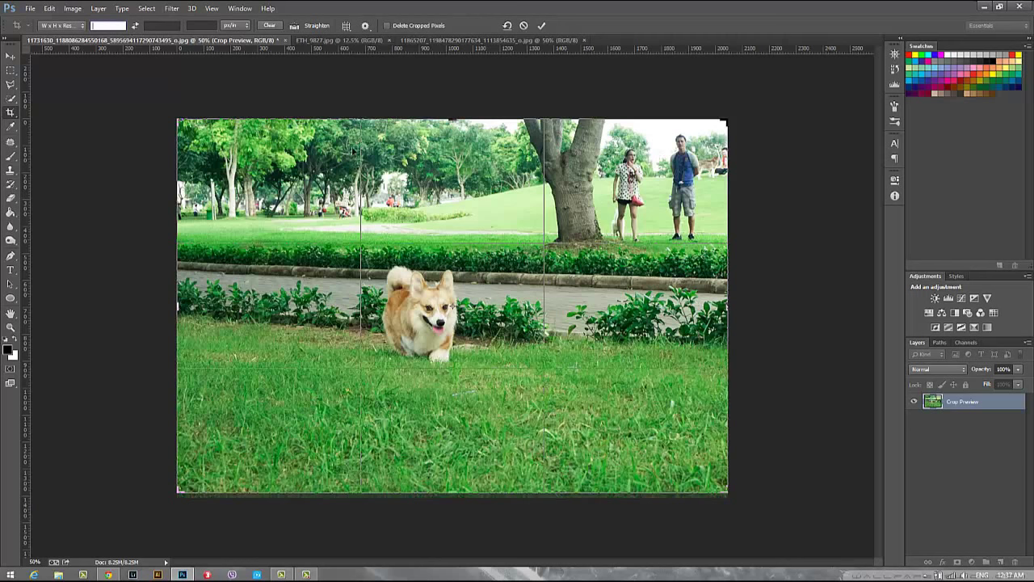
Fix the crop size at 1010 px wide by 390 px high, keeping pixels/inch resolution.
text(1010)
text(px)
key(Tab)
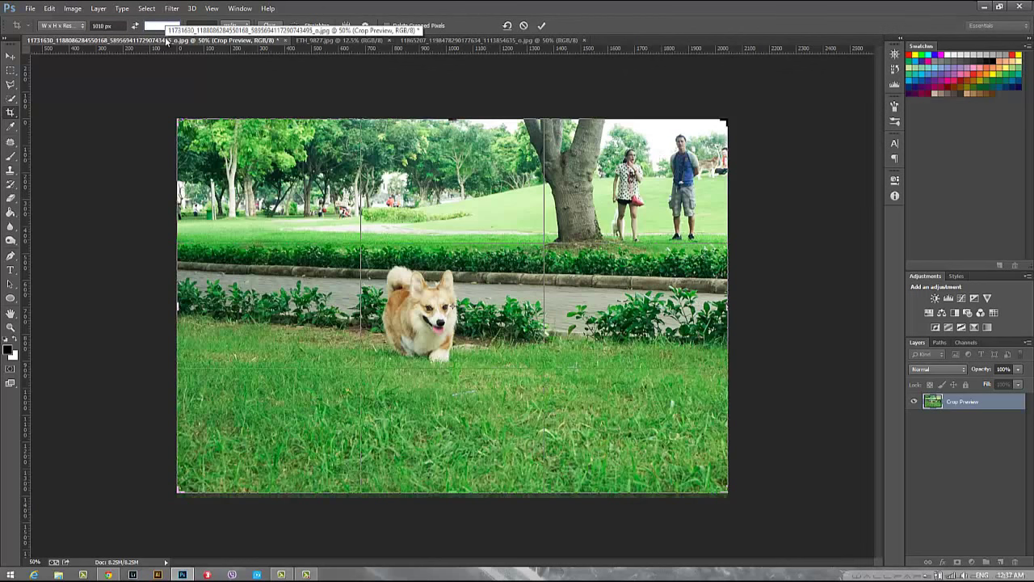
text(390)
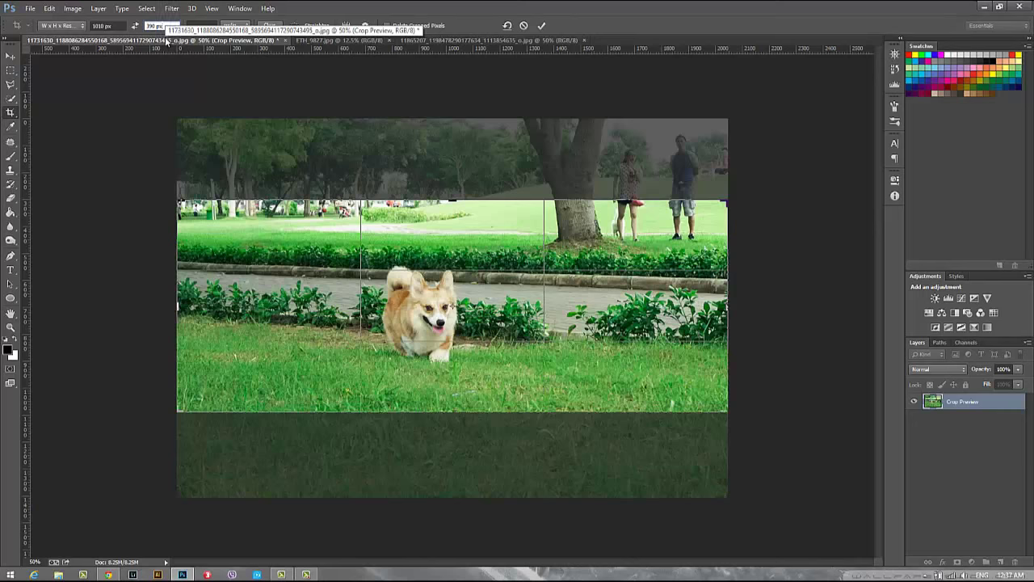
key(Tab)
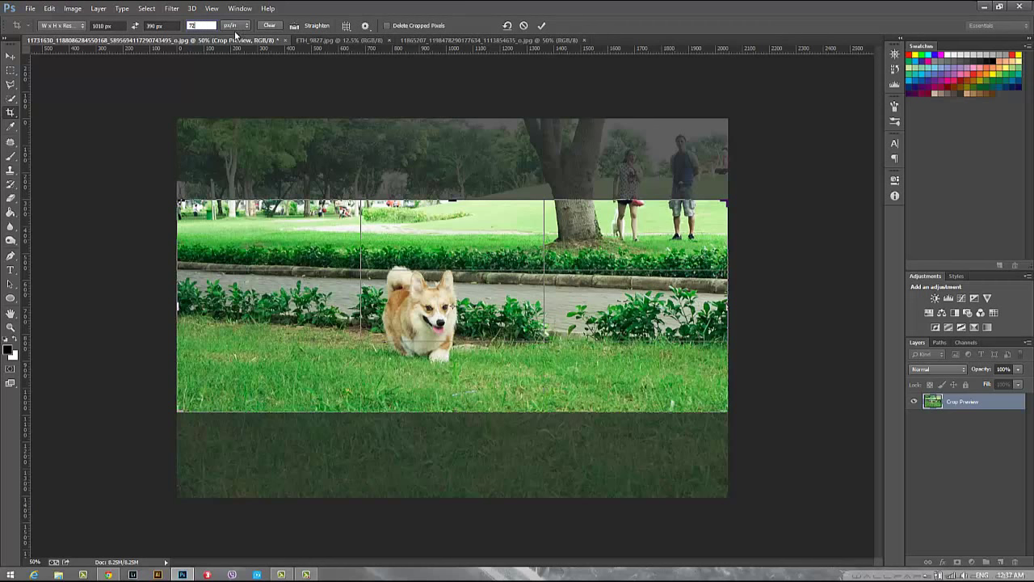
click(234, 29)
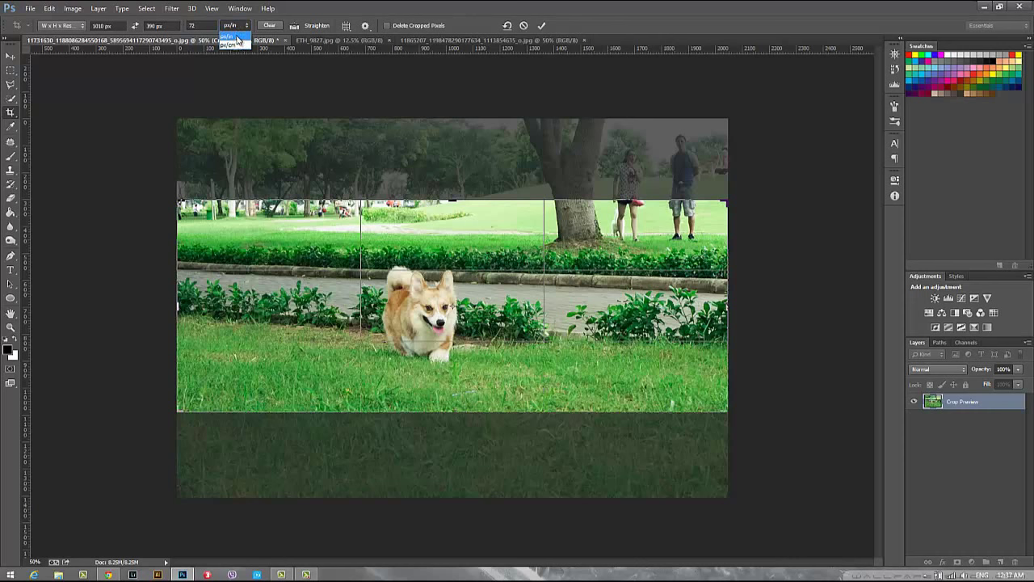
click(236, 38)
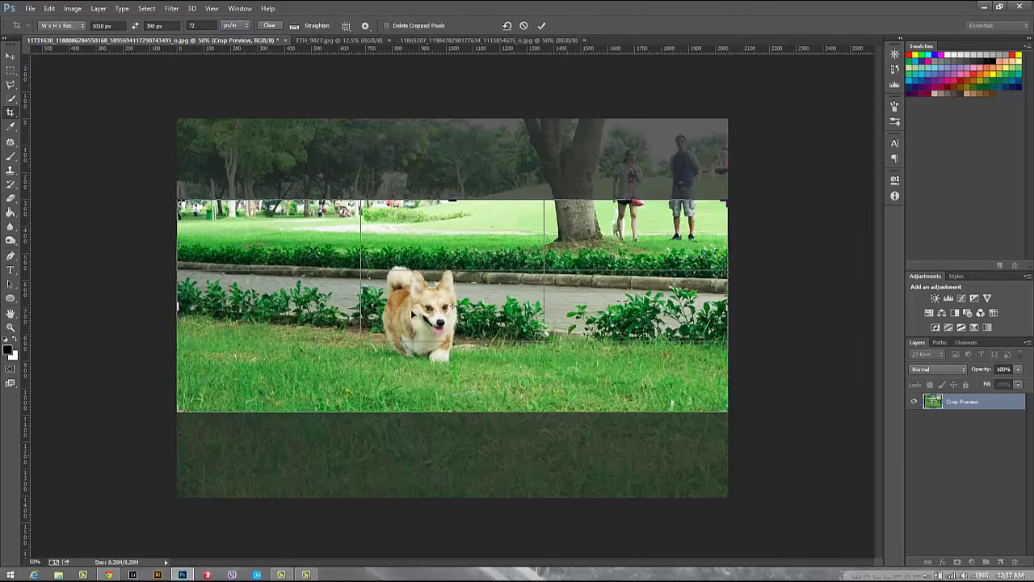
Shrink the crop band, cancel the crop with Esc, and briefly open Image Size.
drag(171, 414, 419, 321)
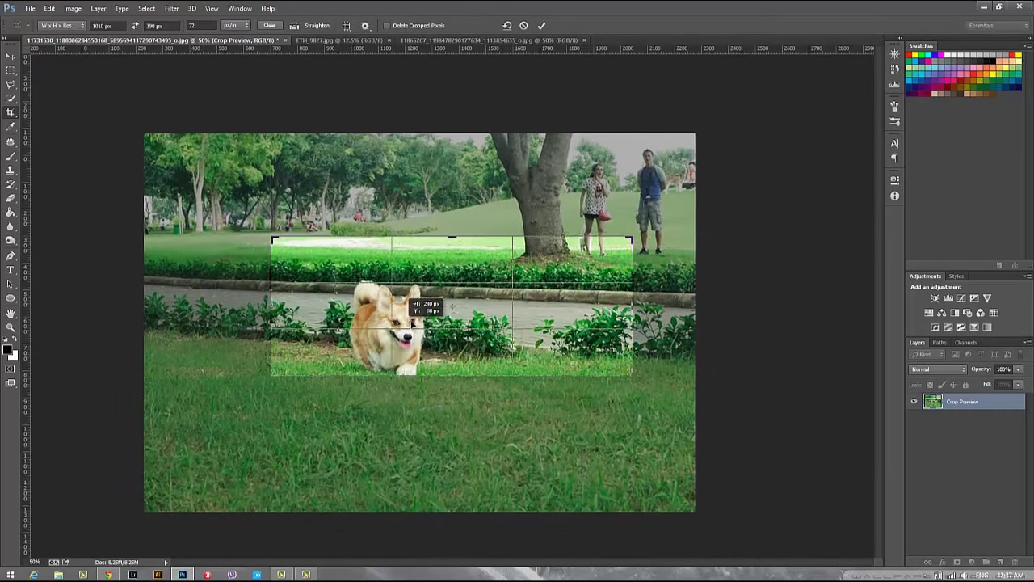
key(Escape)
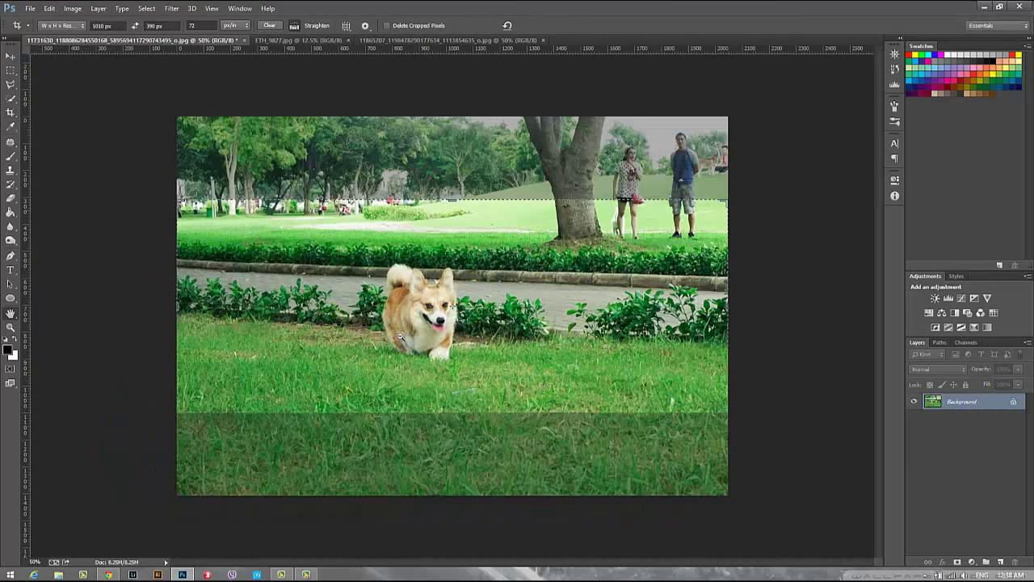
key(ctrl+alt+i)
key(Escape)
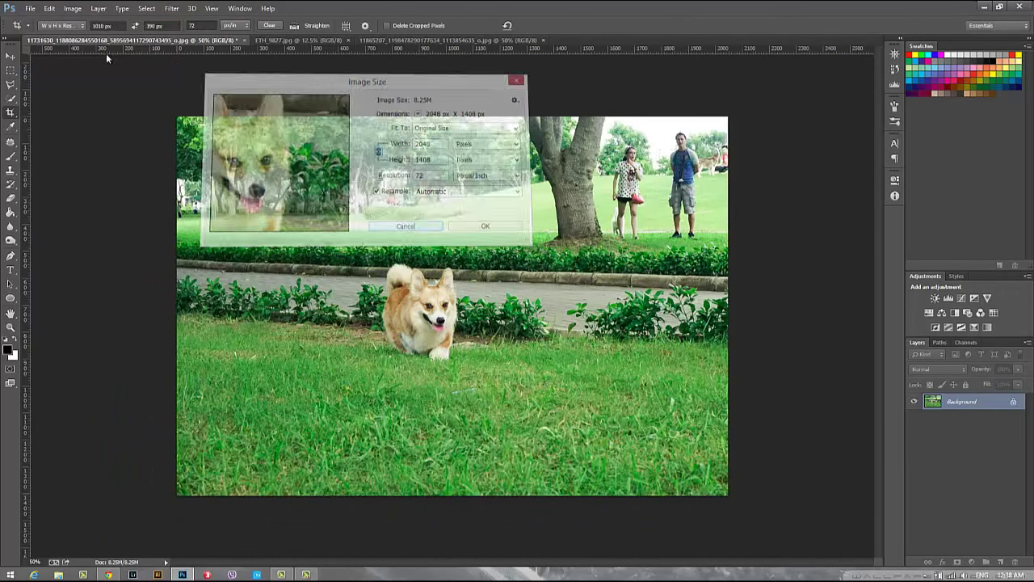
Check the uncropped size via Image > Image Size (2048 × 1408 px), then cancel.
click(73, 8)
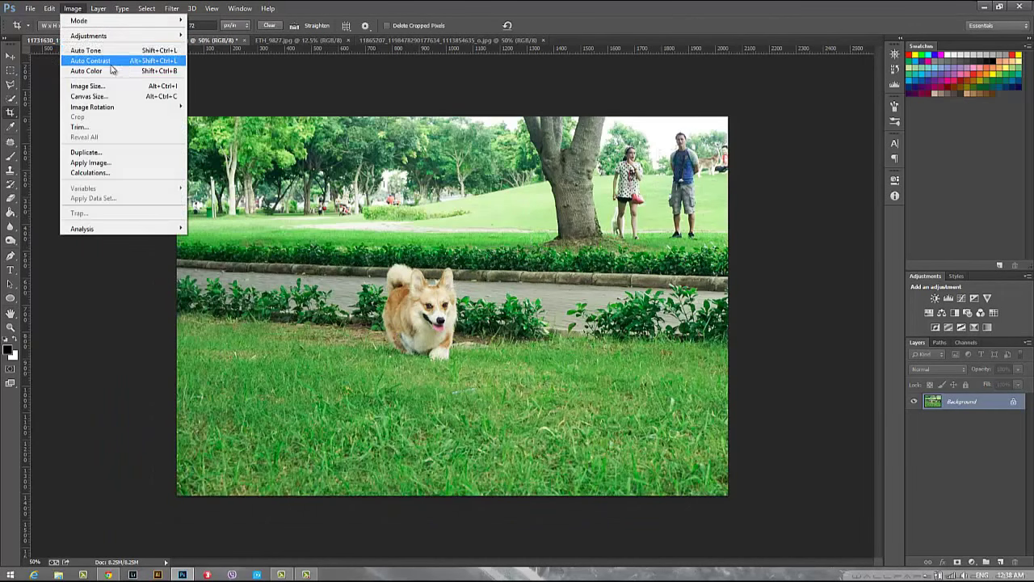
click(102, 89)
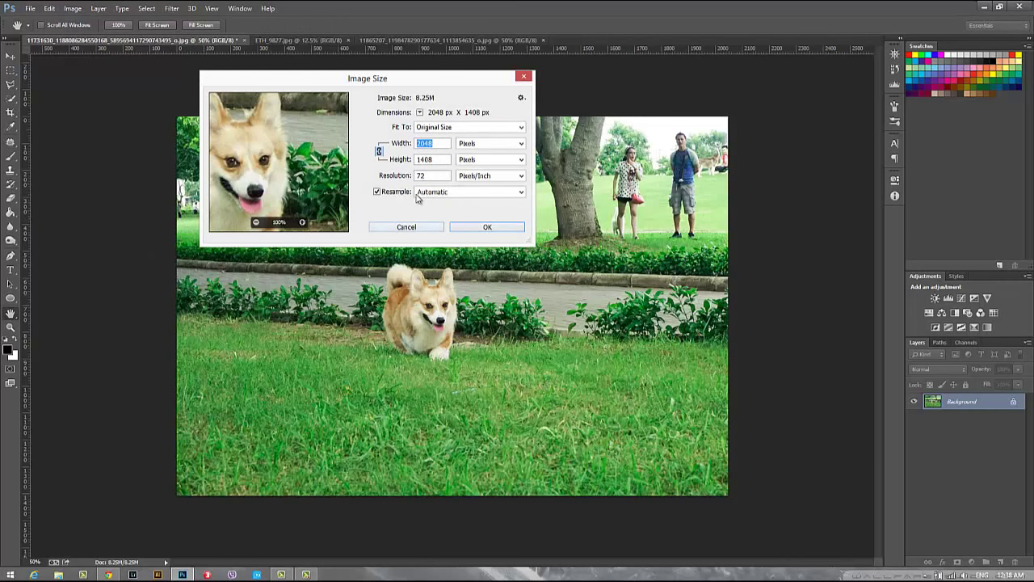
click(80, 12)
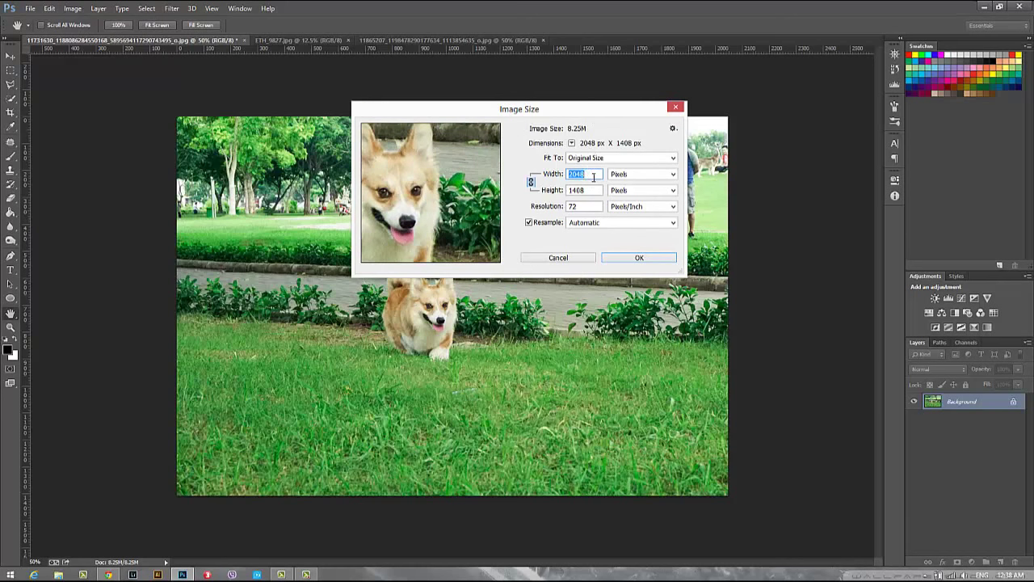
click(594, 176)
click(529, 259)
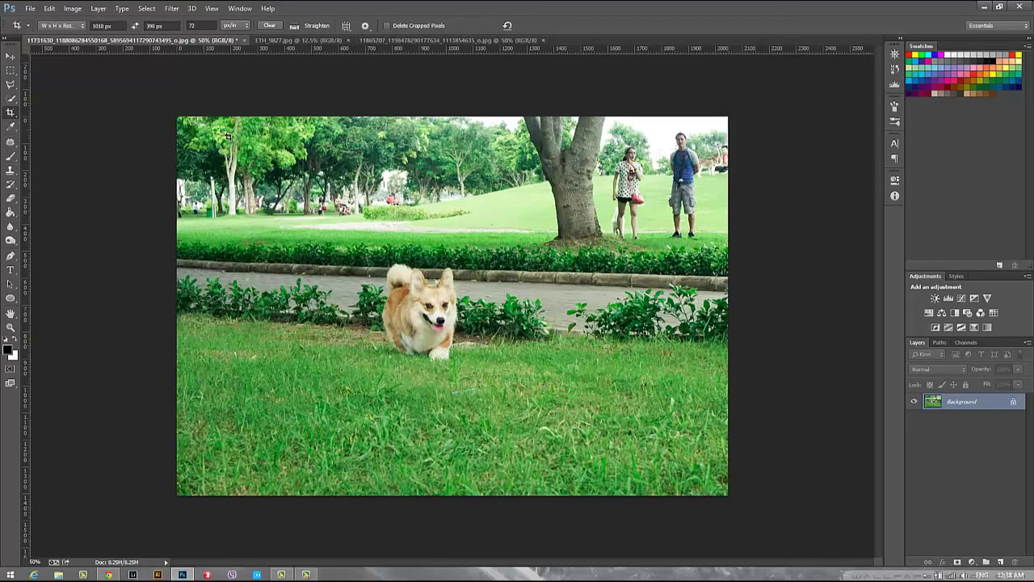
Draw a crop box over the corgi, center the dog's face within it, and commit the crop.
drag(258, 210, 597, 375)
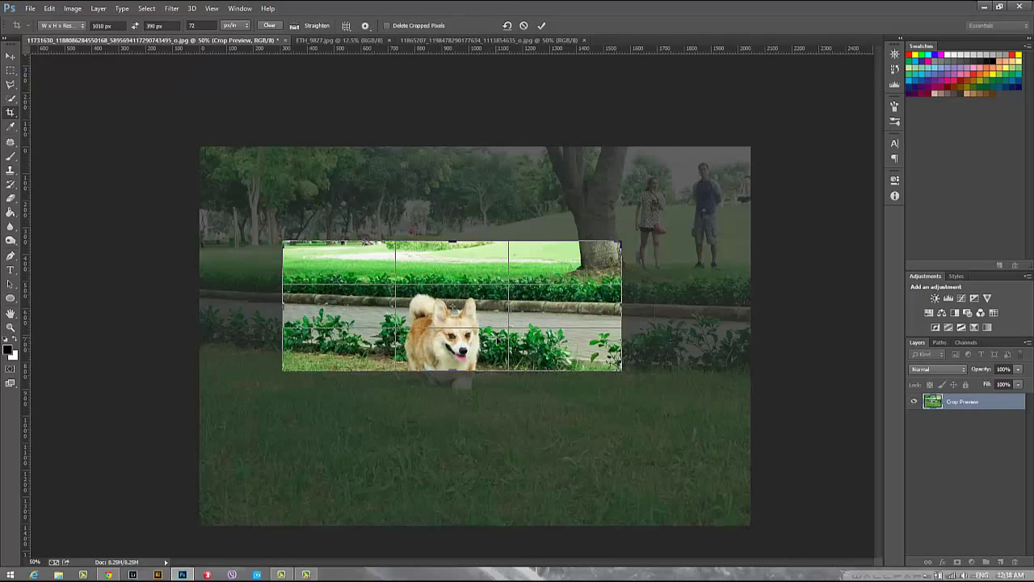
drag(501, 311, 472, 286)
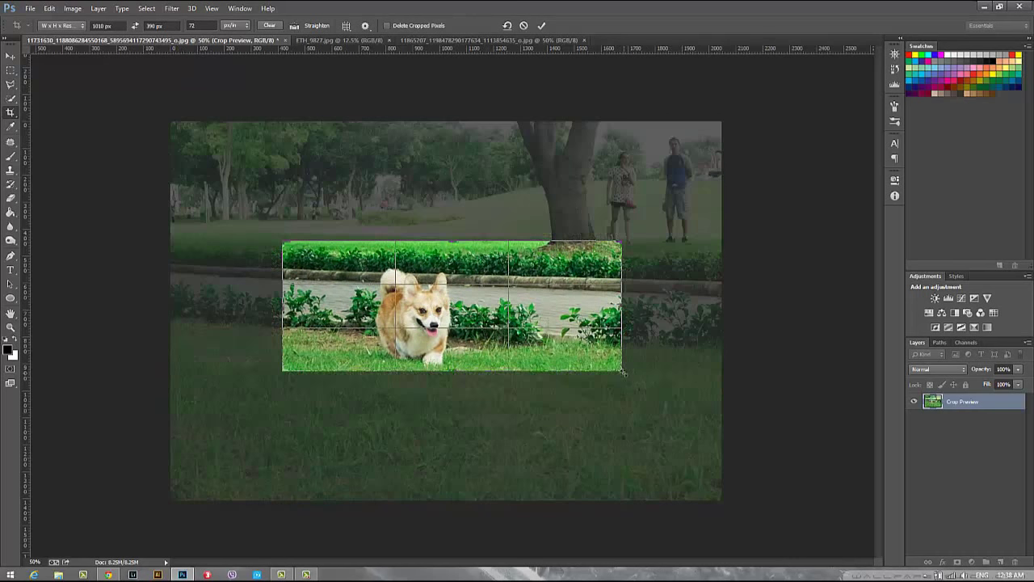
drag(623, 371, 533, 336)
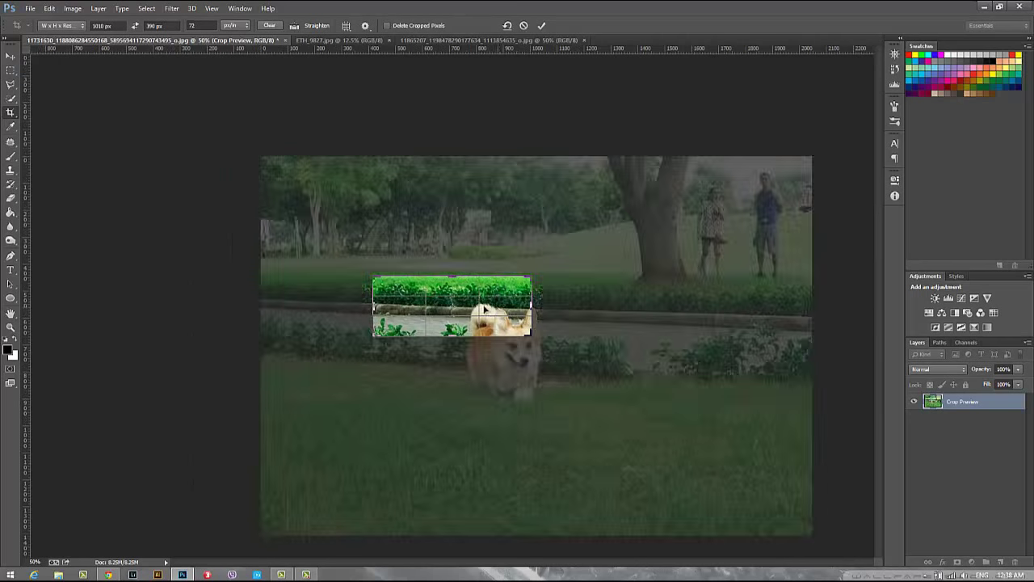
mouse_move(485, 308)
mouse_down()
mouse_move(451, 296)
mouse_move(598, 279)
mouse_up()
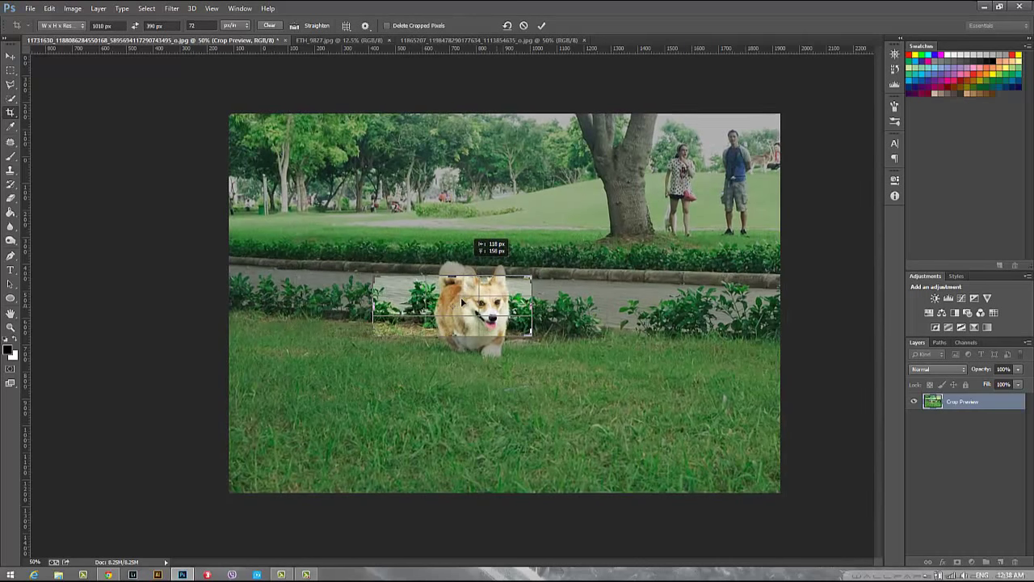
mouse_move(598, 279)
mouse_down()
mouse_move(454, 302)
mouse_move(464, 302)
mouse_up()
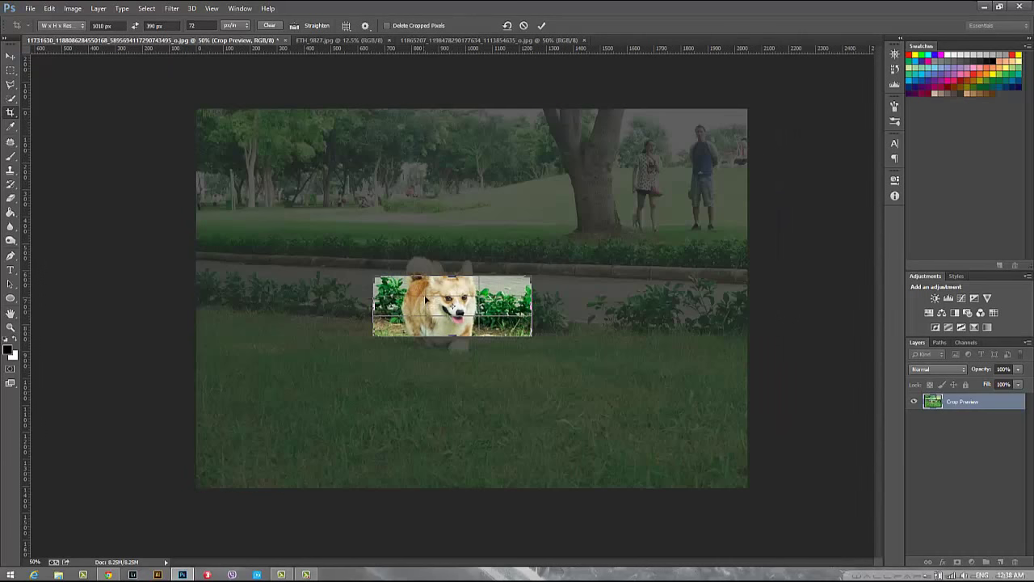
click(540, 25)
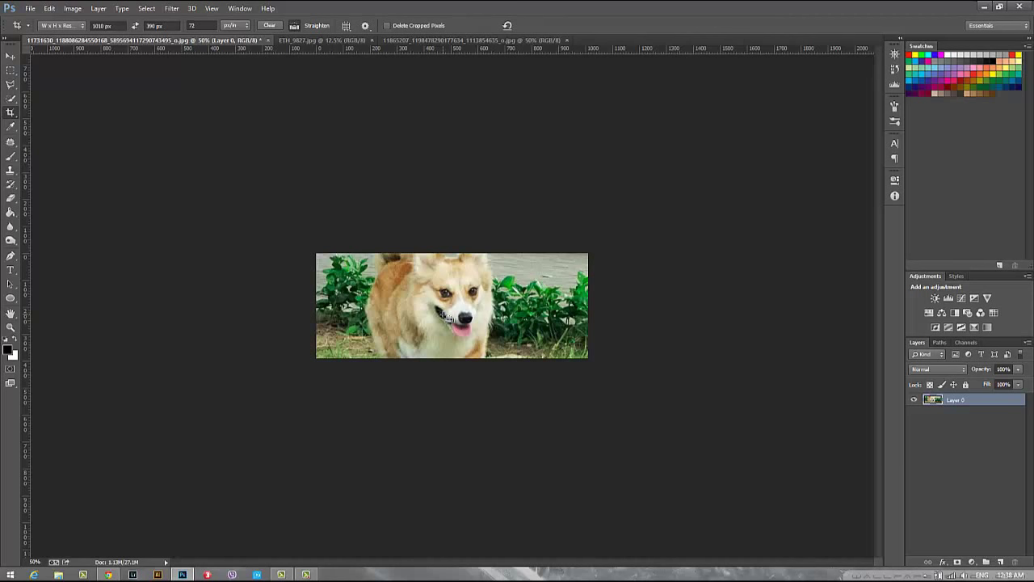
Check the cropped size in Image Size, cancel, then undo the crop with Ctrl+Z.
key(ctrl+alt+i)
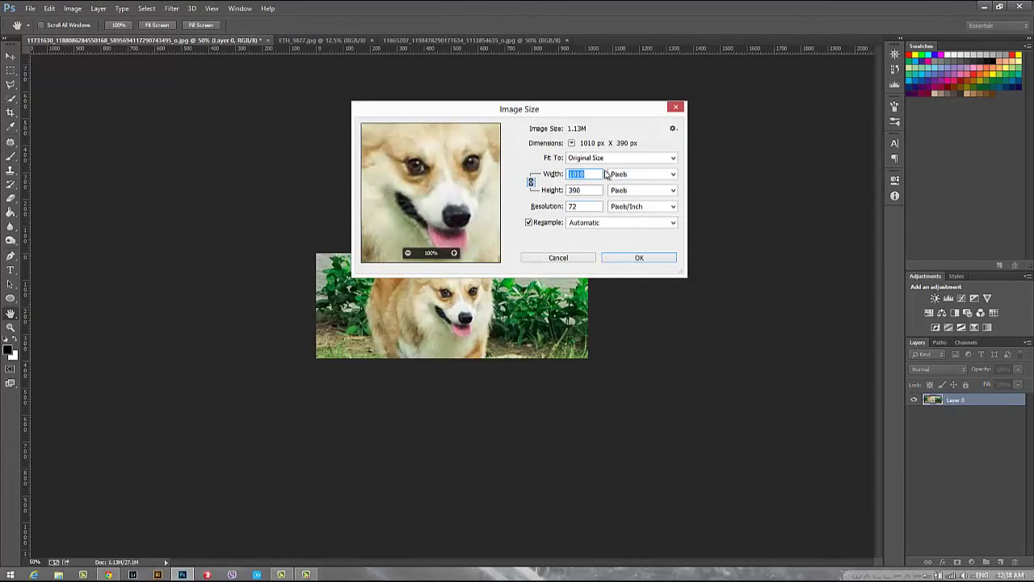
click(594, 174)
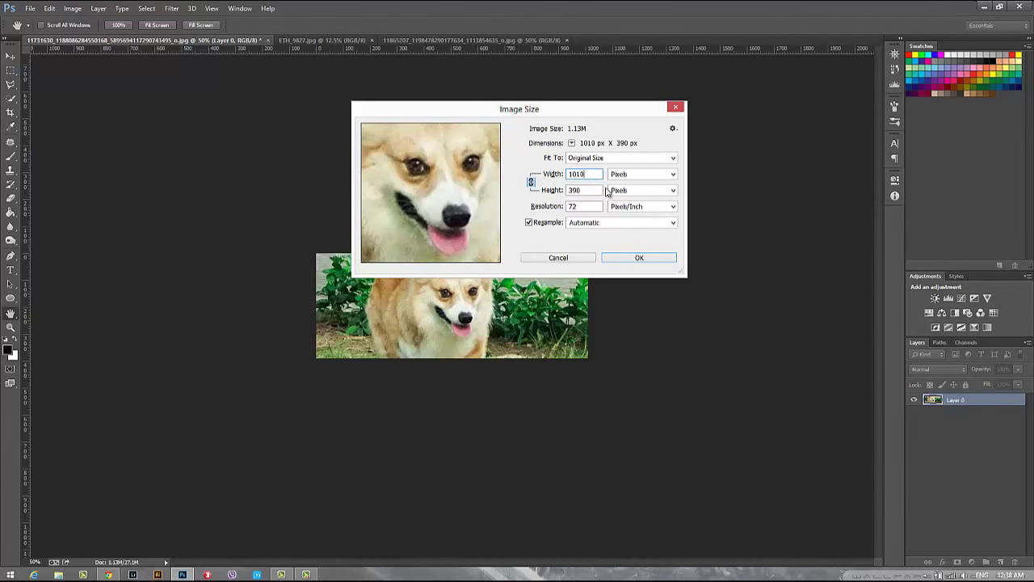
click(563, 258)
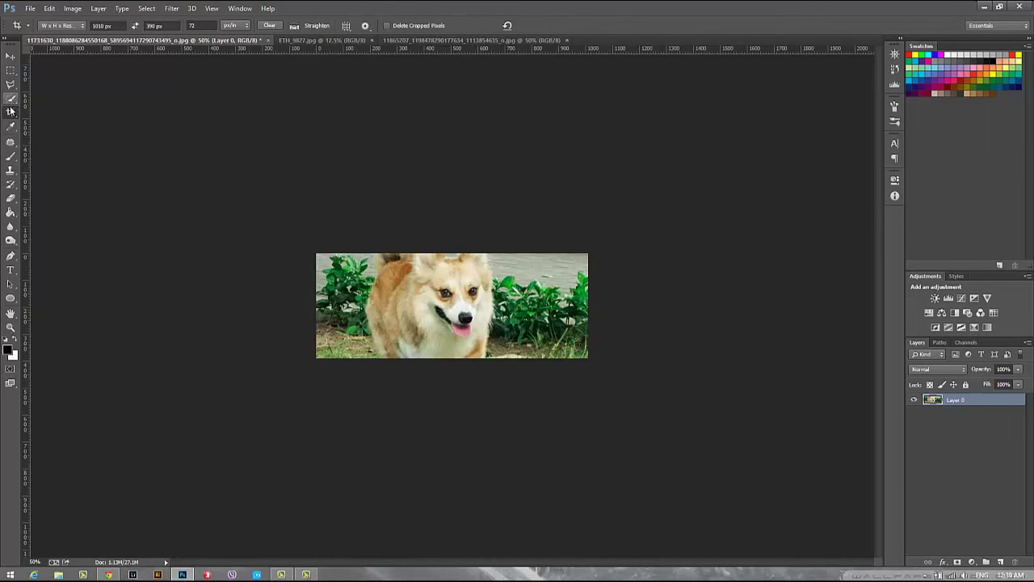
key(ctrl+z)
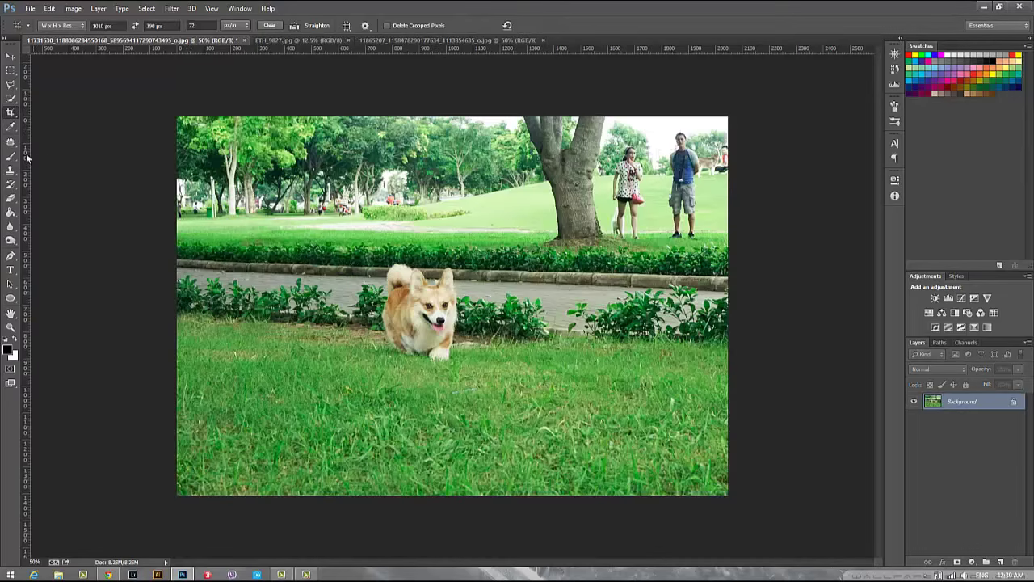
Draw a wide crop box around the corgi and hedge, sized 1010 × 390 px.
drag(201, 227, 693, 410)
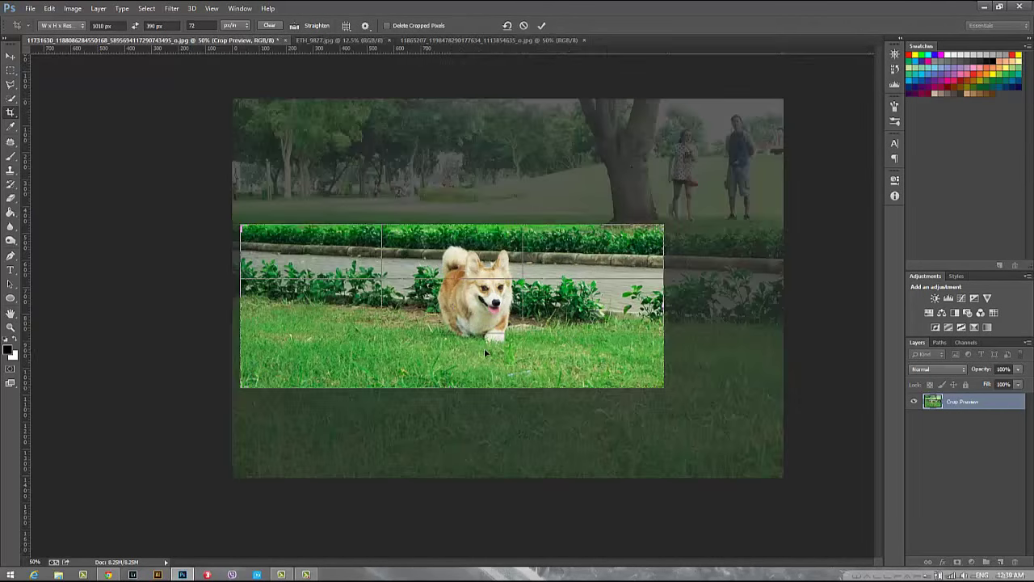
drag(484, 348, 367, 340)
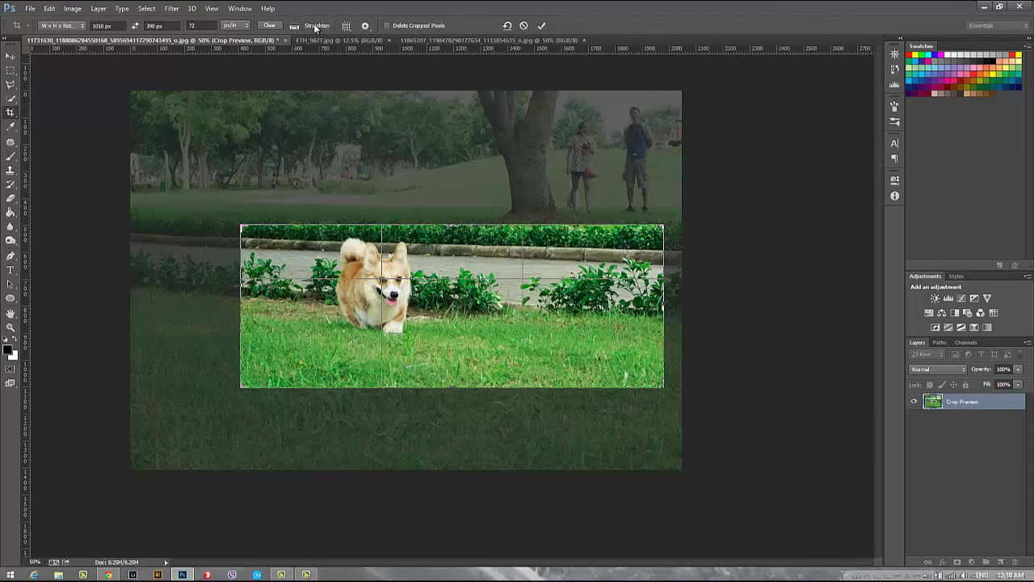
click(269, 26)
click(111, 25)
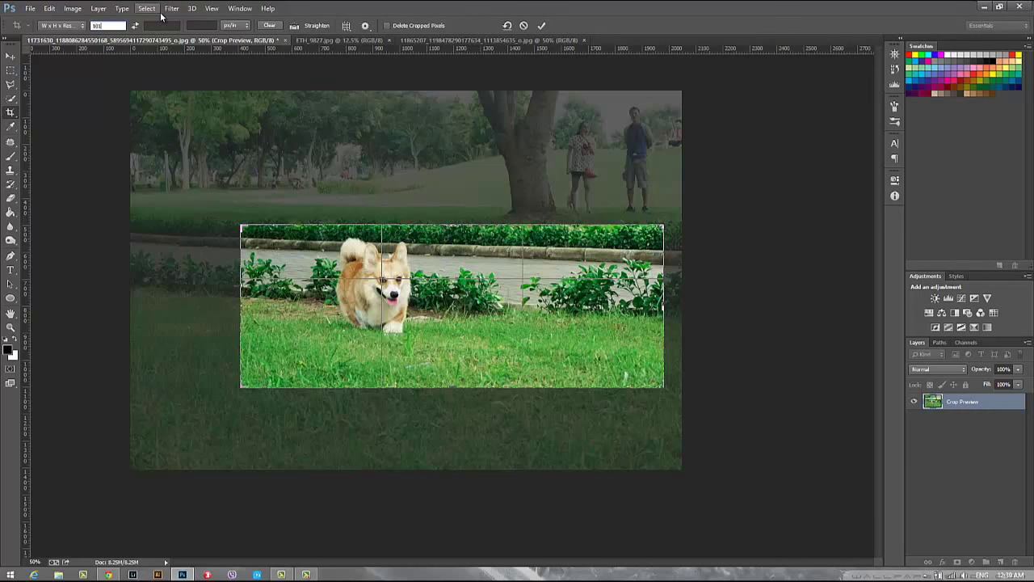
key(Tab)
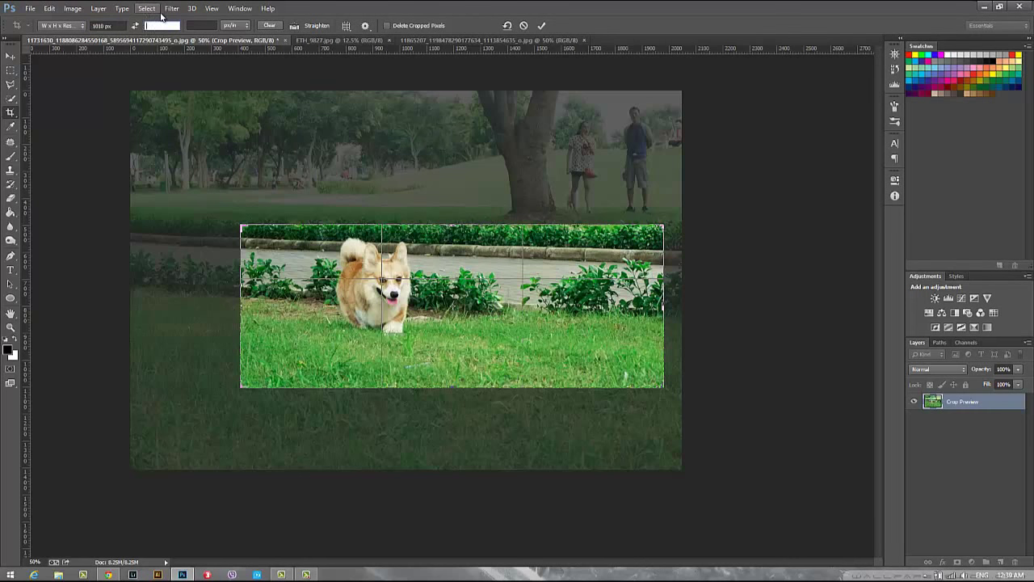
text(390)
key(Tab)
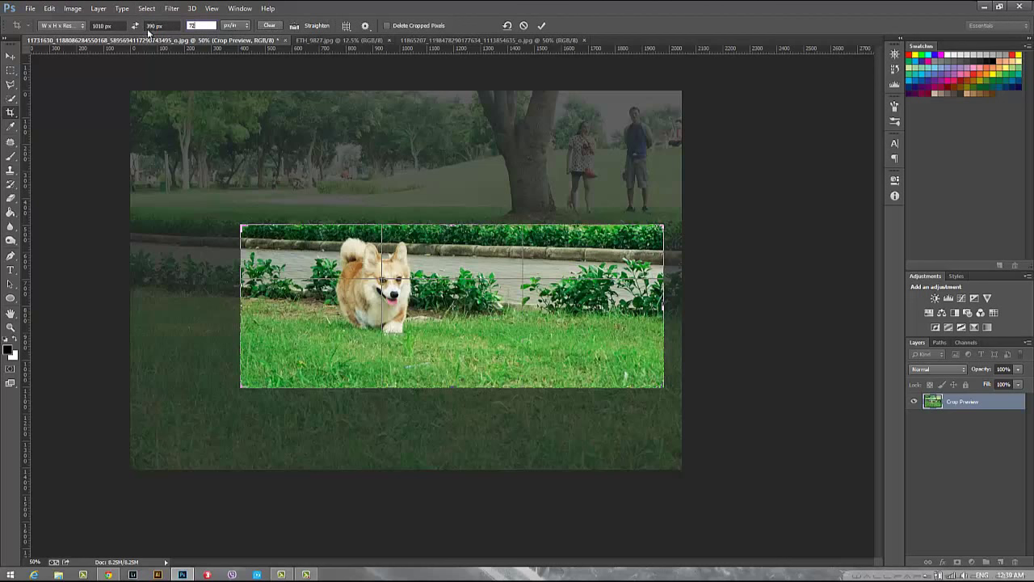
click(295, 27)
Trace a straighten line along the path edge so the photo rotates level.
drag(271, 243, 662, 256)
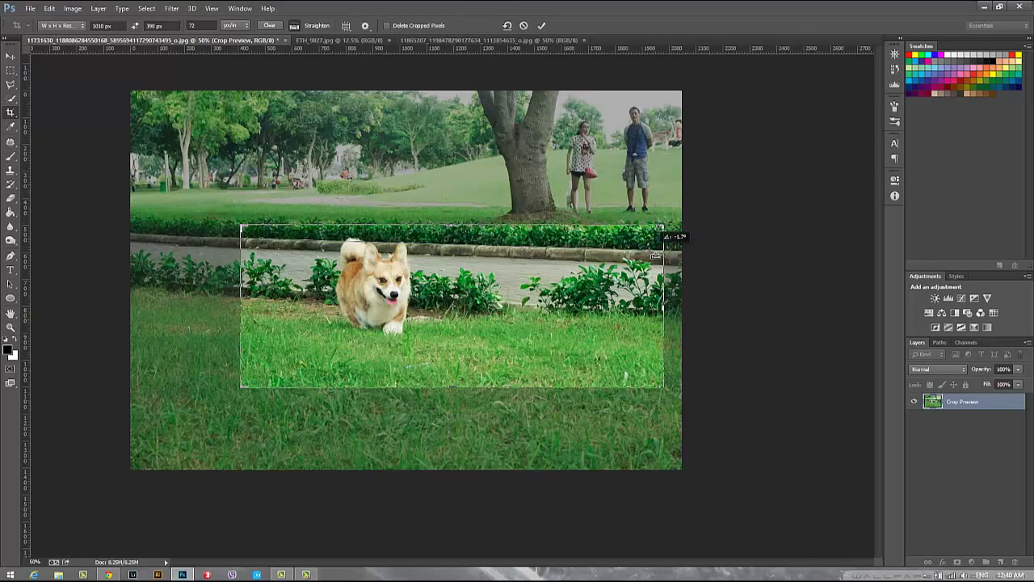
mouse_move(656, 255)
mouse_down()
mouse_move(362, 244)
mouse_move(647, 255)
mouse_up()
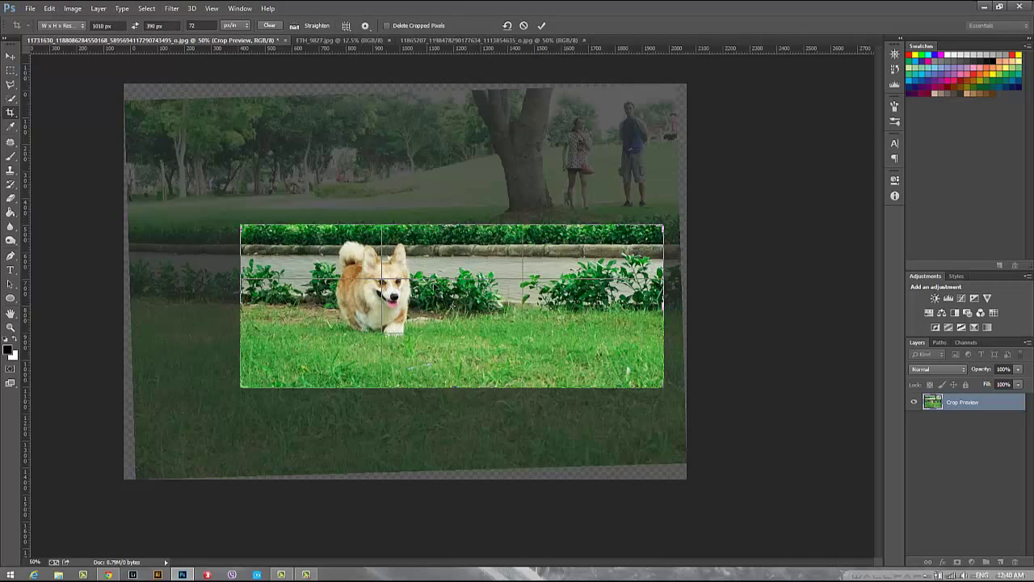
click(346, 26)
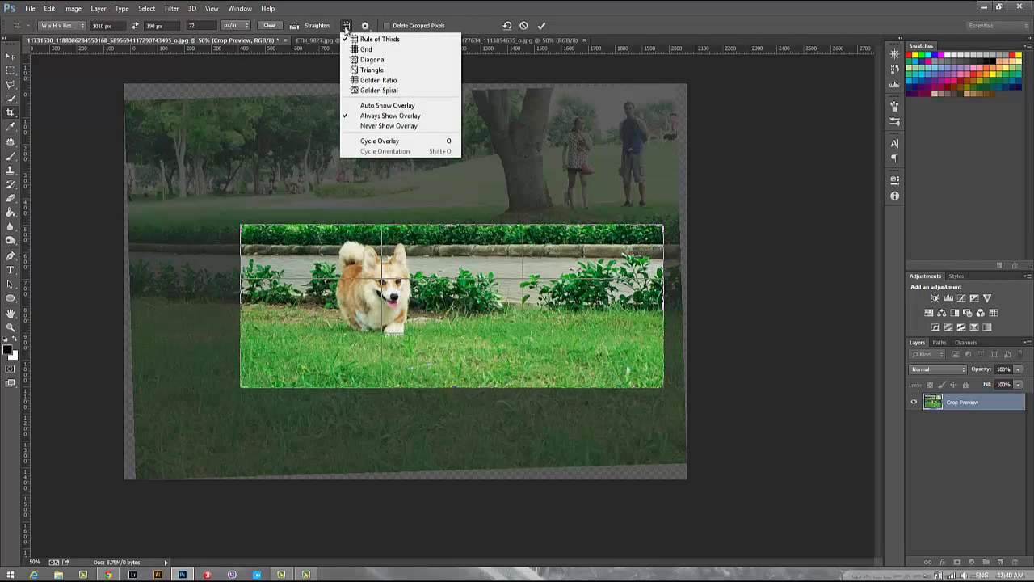
click(380, 89)
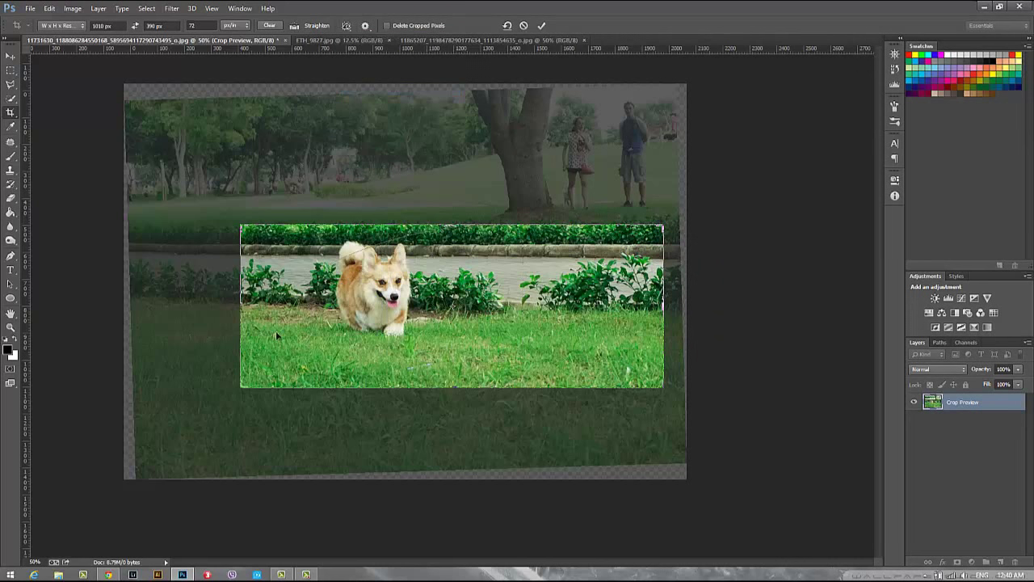
click(345, 27)
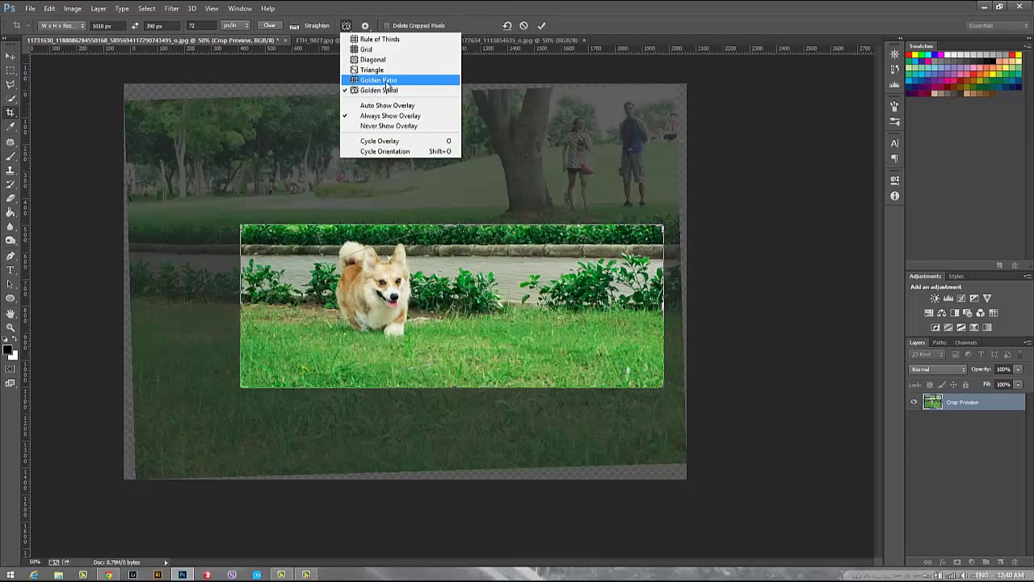
click(380, 80)
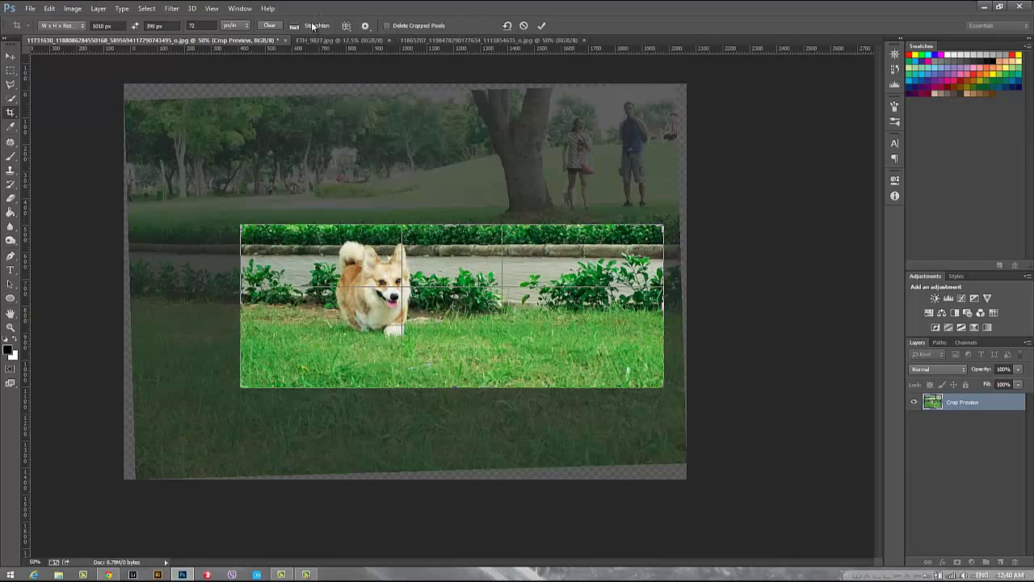
click(353, 27)
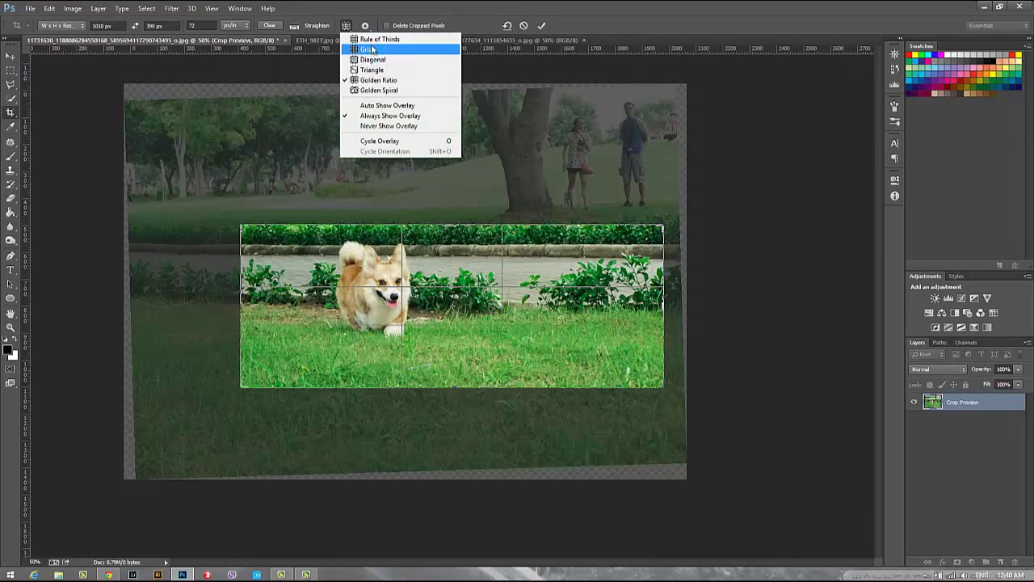
click(376, 37)
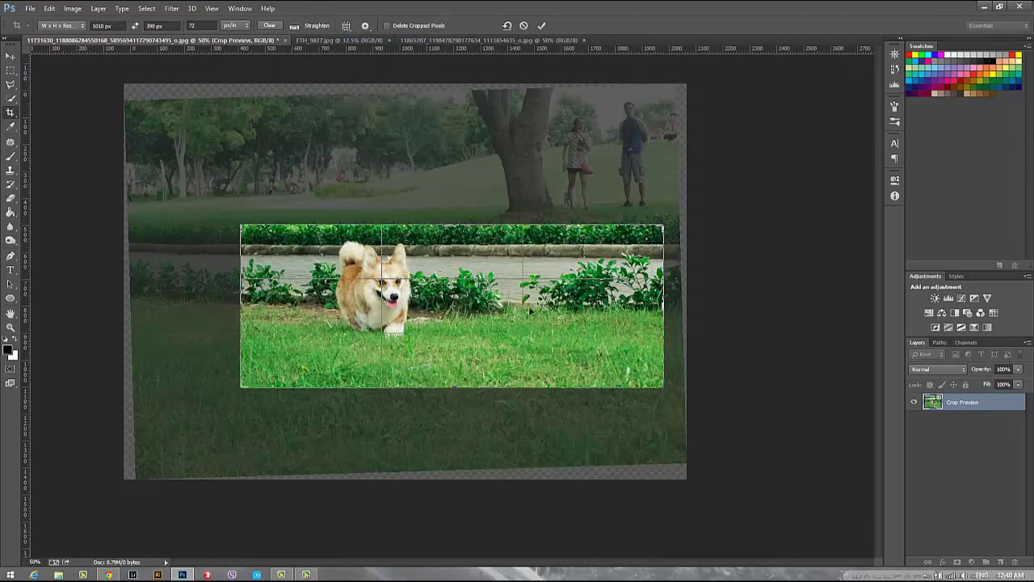
click(367, 26)
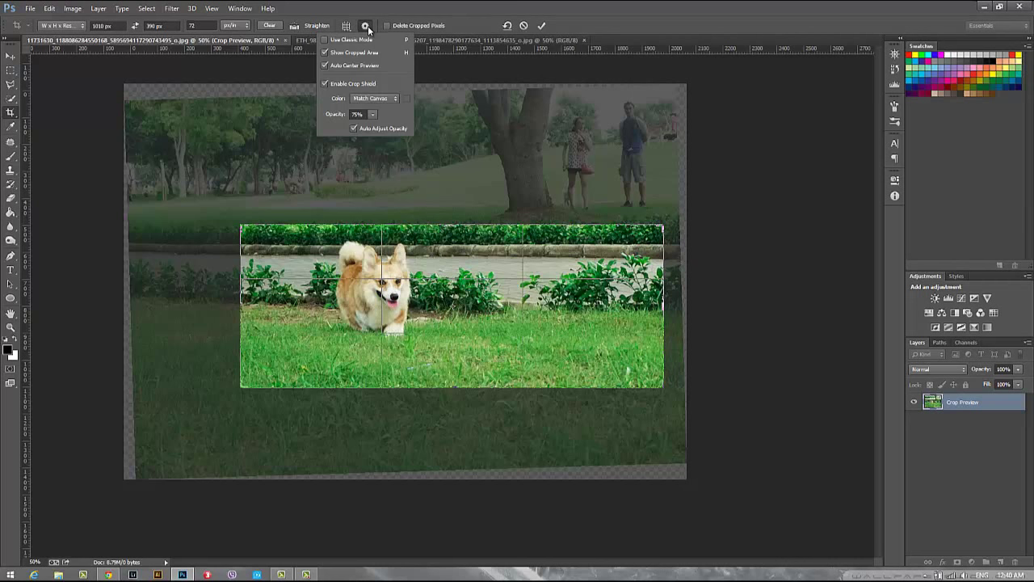
click(472, 23)
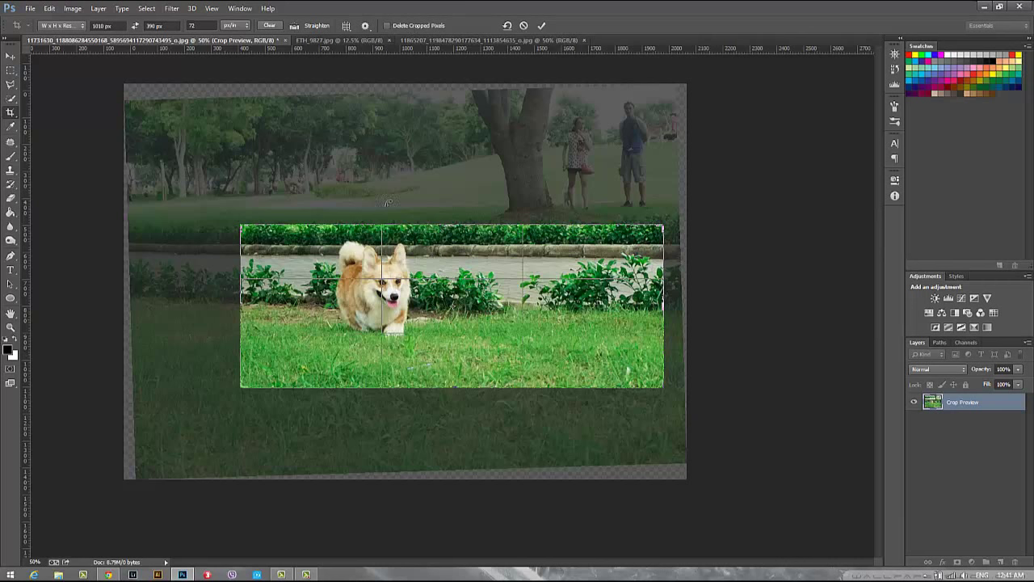
Commit the straightened crop, nudge its top-left corner, and reapply it deleting cropped pixels.
click(543, 27)
click(543, 27)
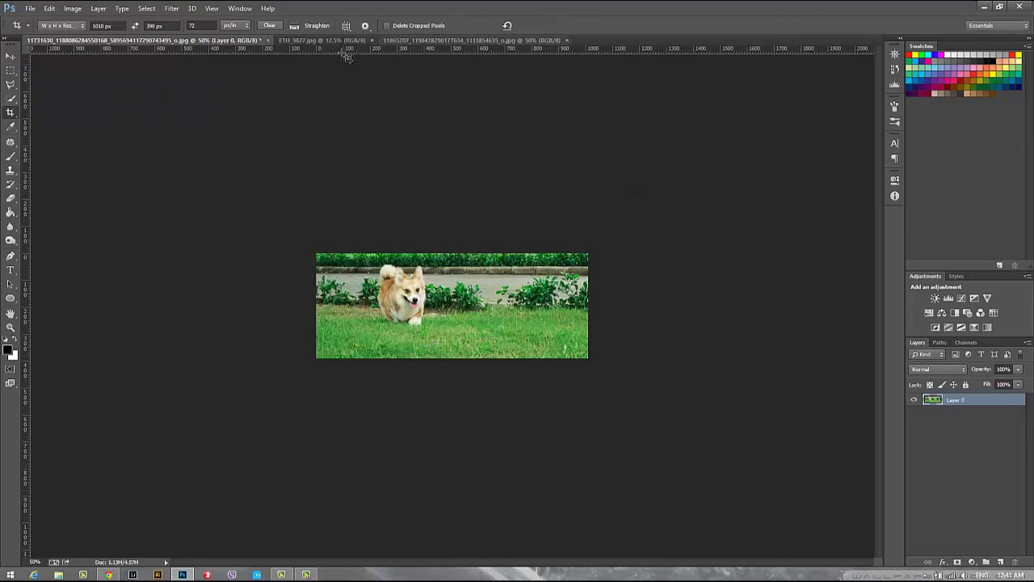
click(403, 282)
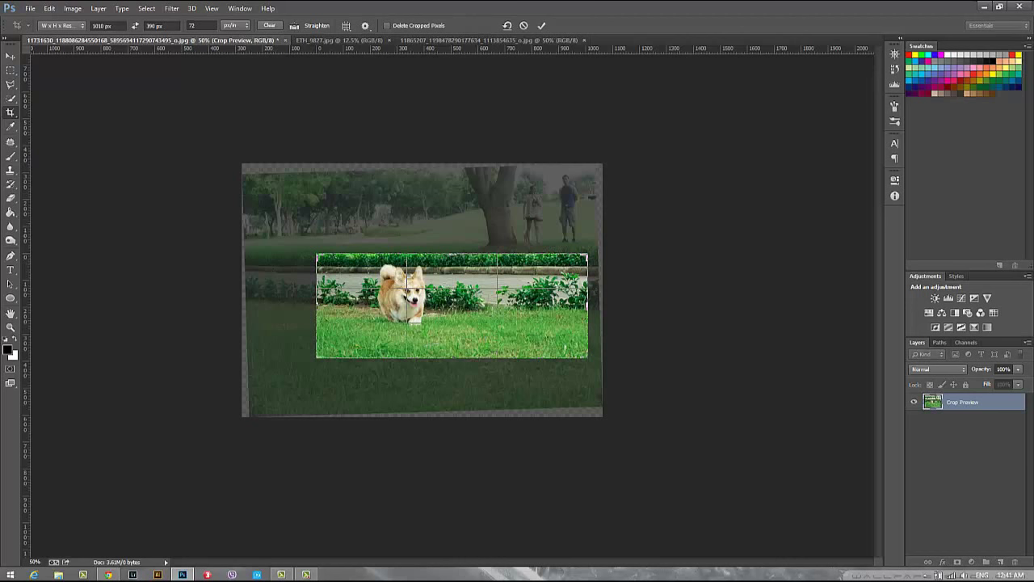
mouse_move(316, 254)
mouse_down()
mouse_move(290, 244)
mouse_move(321, 257)
mouse_up()
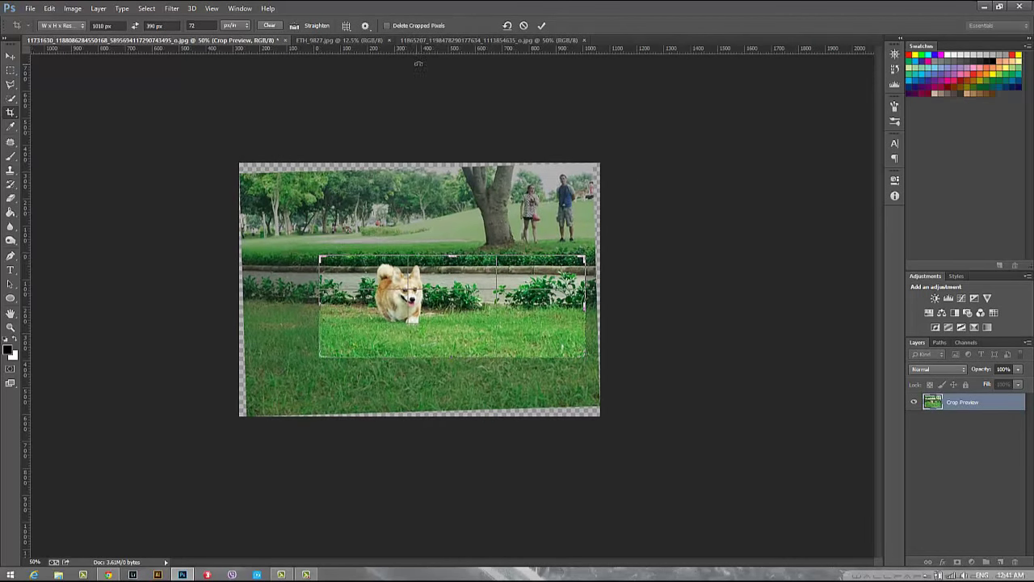
click(541, 25)
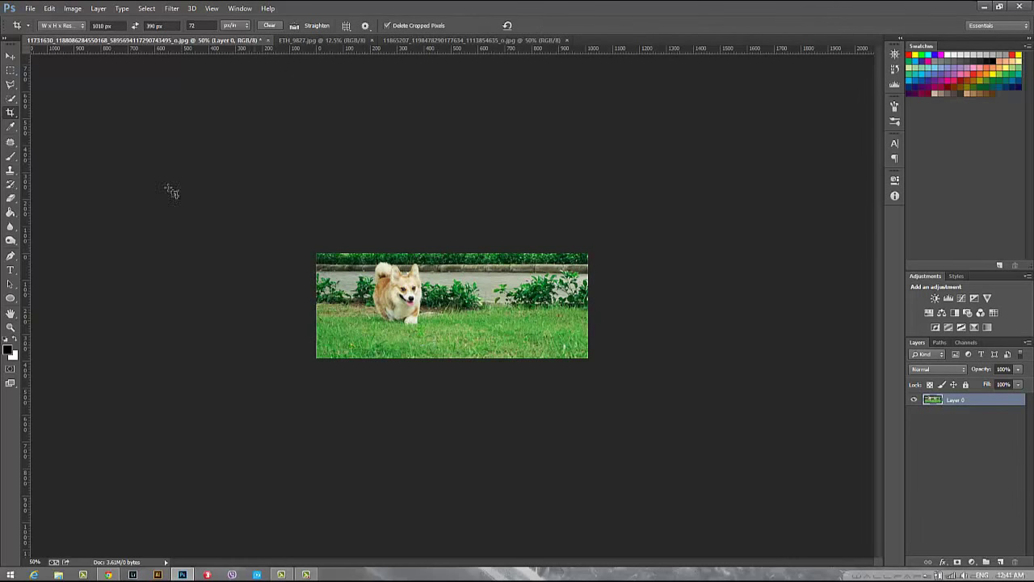
Realign the crop's top-left corner to the image edge and commit the final 1010 × 390 px banner.
click(384, 293)
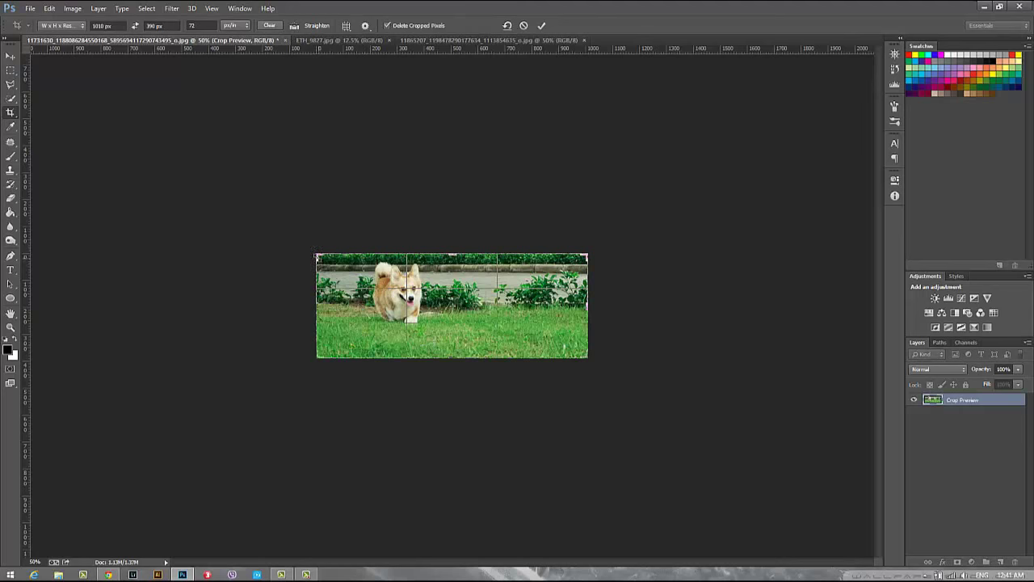
drag(317, 255, 290, 235)
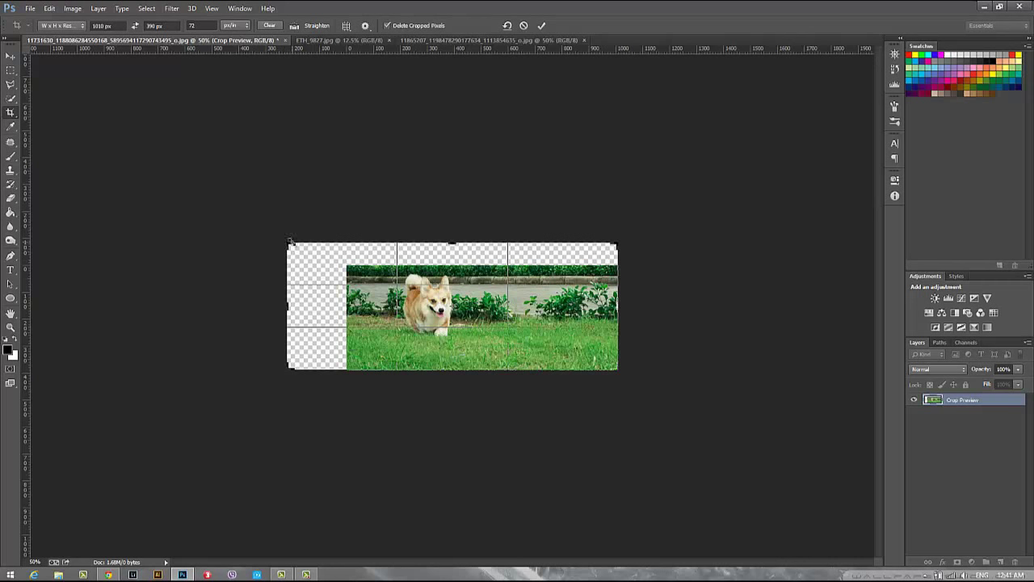
drag(289, 243, 318, 253)
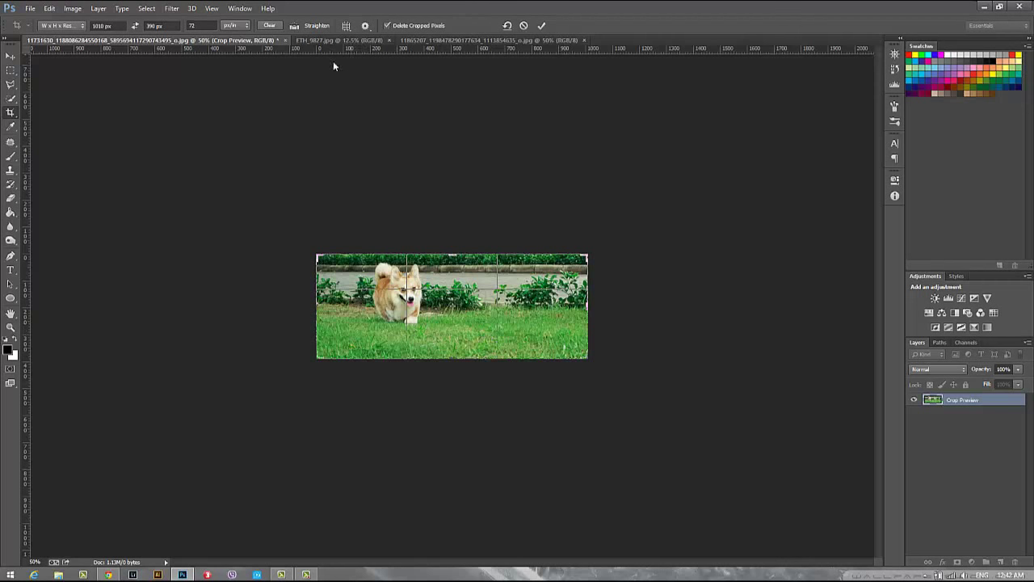
click(541, 25)
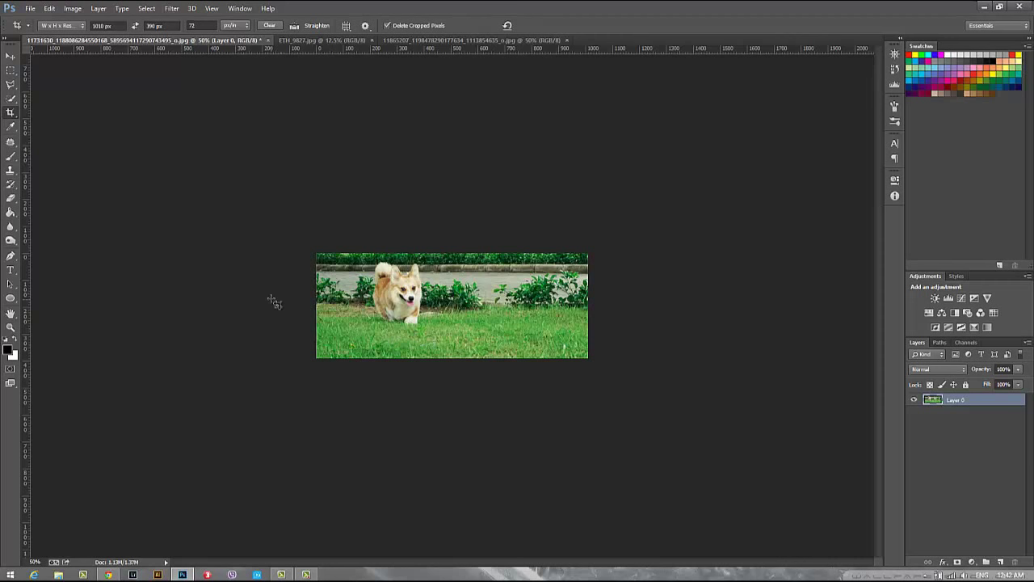